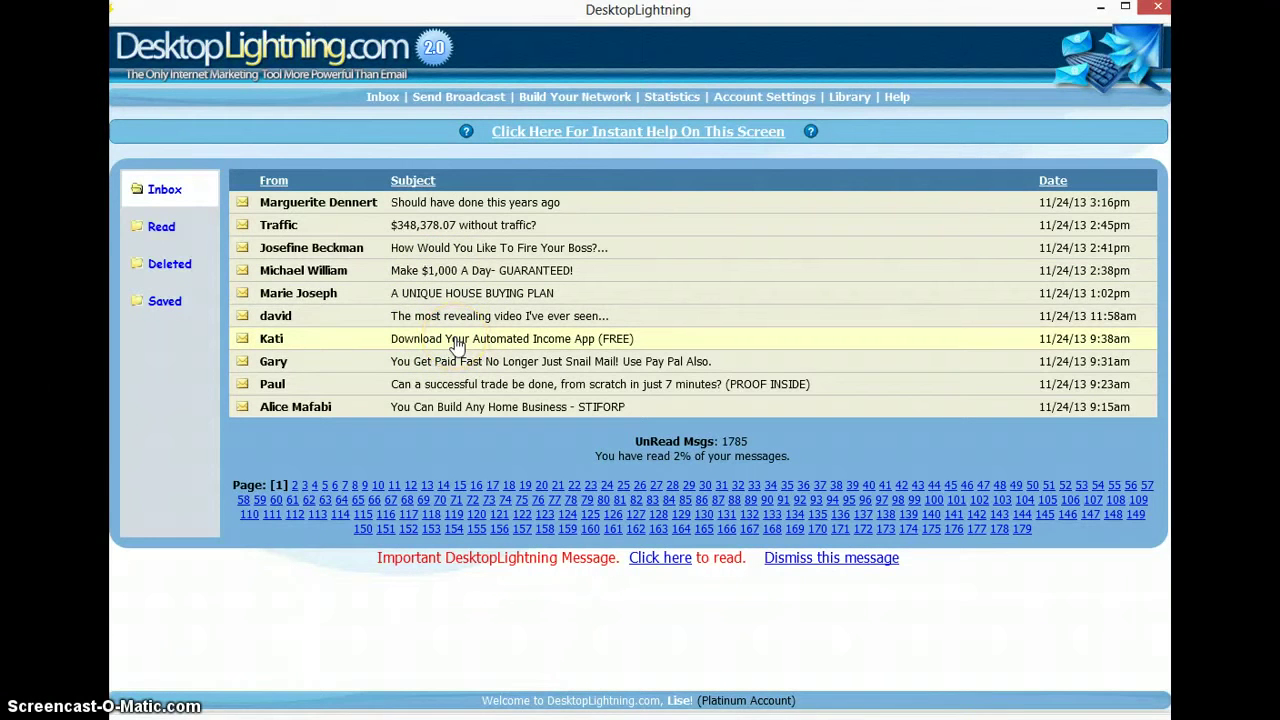
- Open the inbox message 'Download Your Automated Income App (FREE)'
left_click(457, 340)
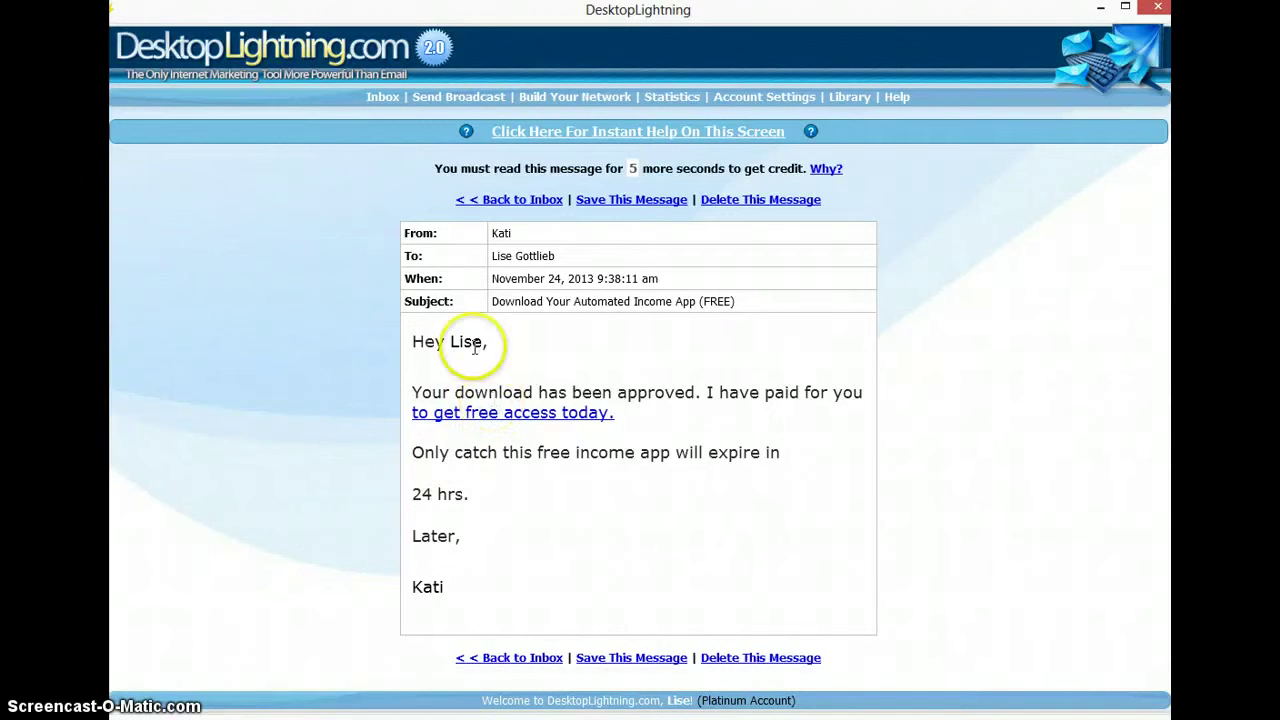
- Dismiss the Adobe AIR warning, let the read timer finish, and go back to the inbox (1784 unread)
left_click(381, 99)
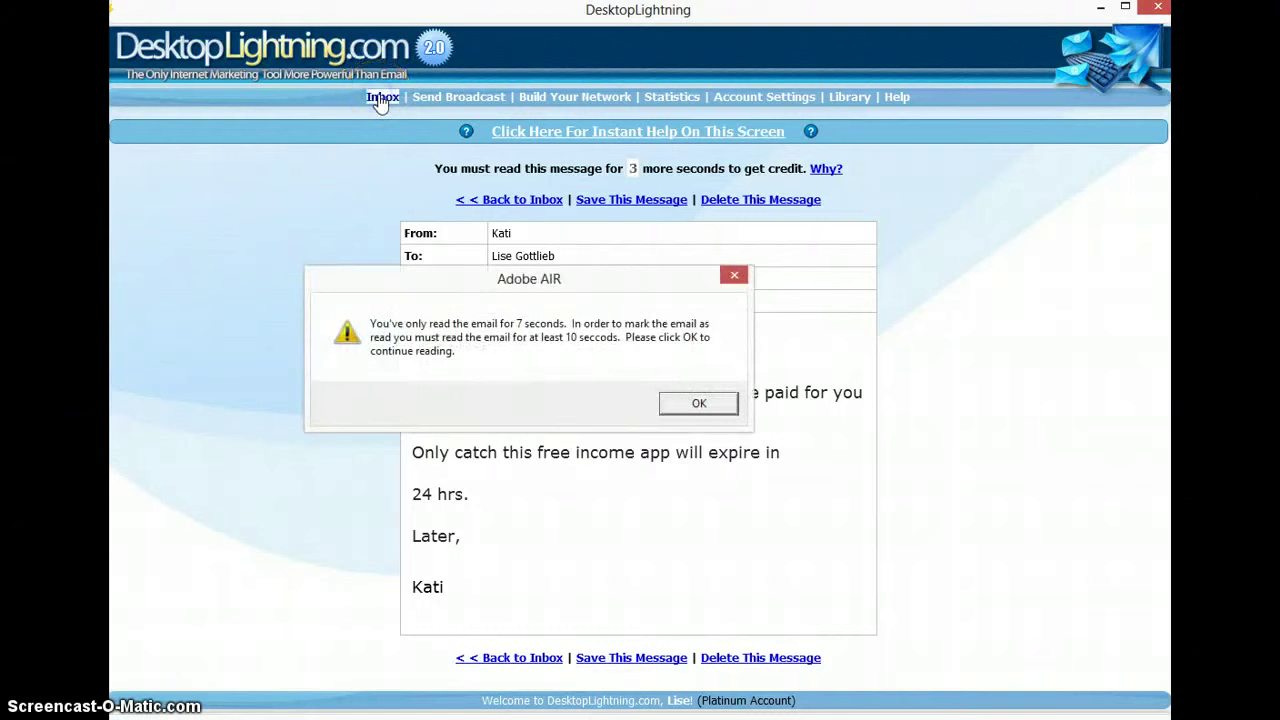
left_click(681, 399)
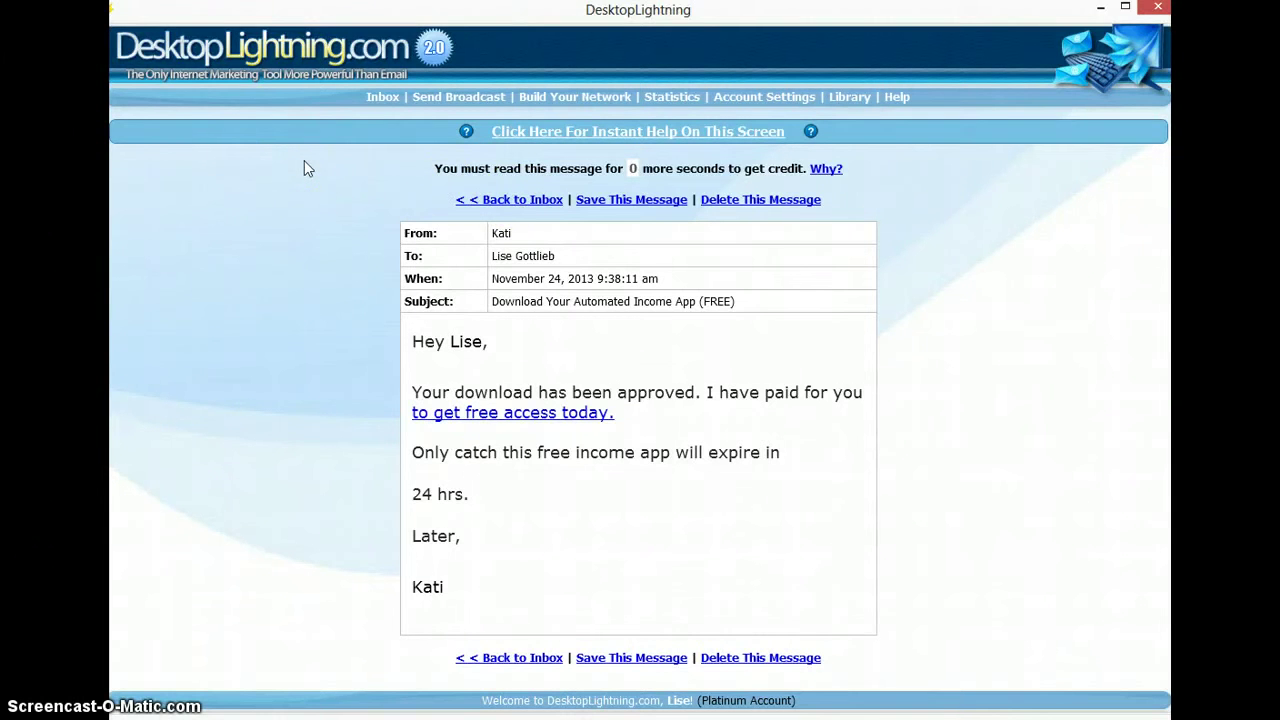
left_click(535, 200)
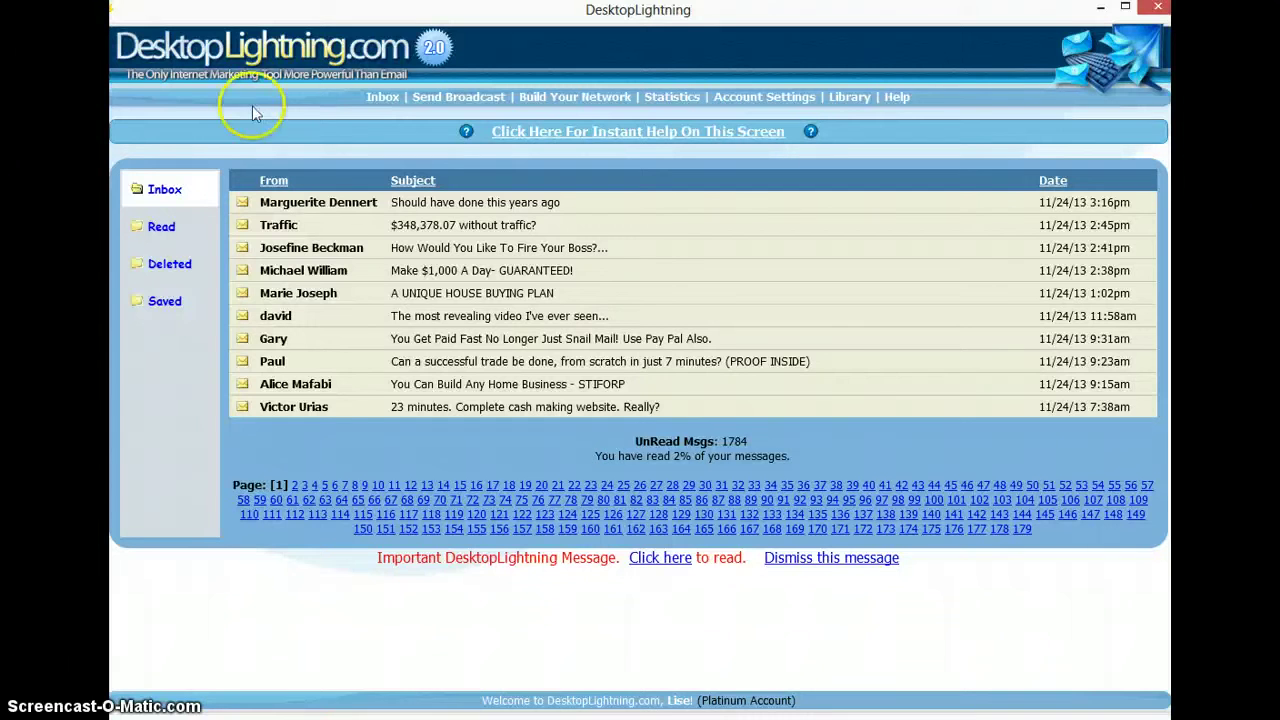
- Start a broadcast to the 4000-person Platinum Bonus Network and focus its Subject field
left_click(459, 98)
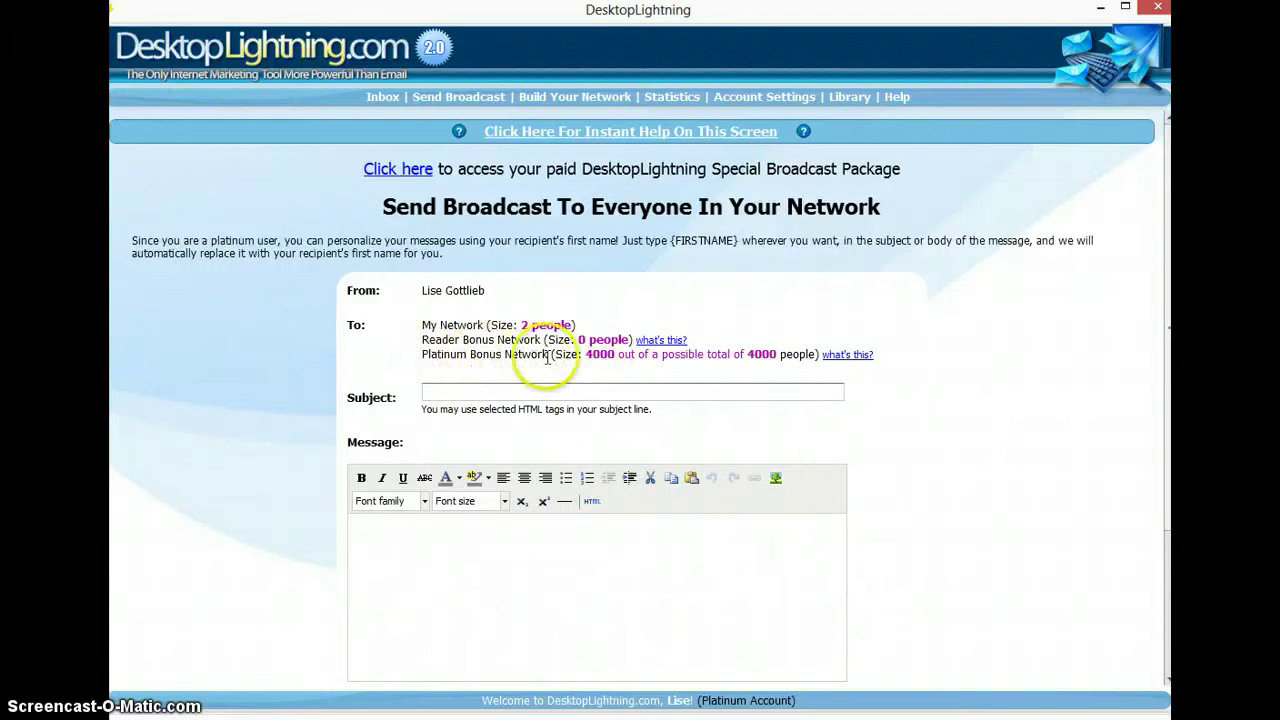
left_click(583, 354)
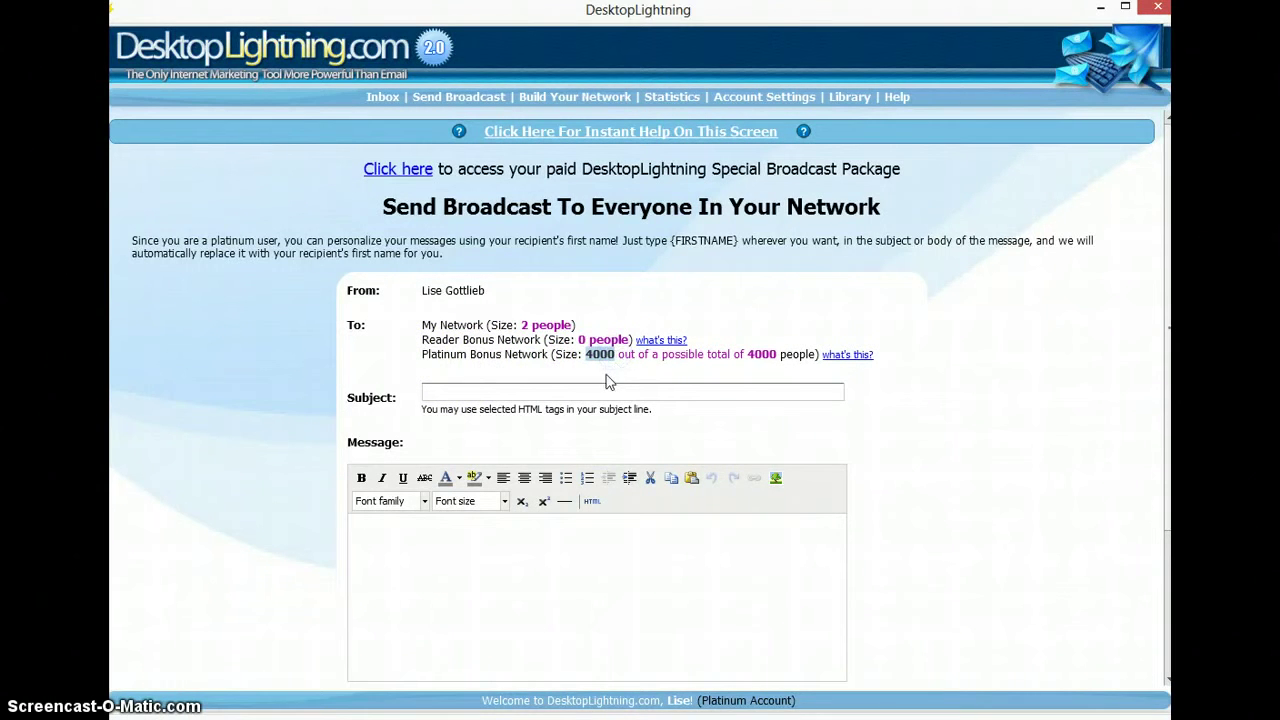
left_click(430, 395)
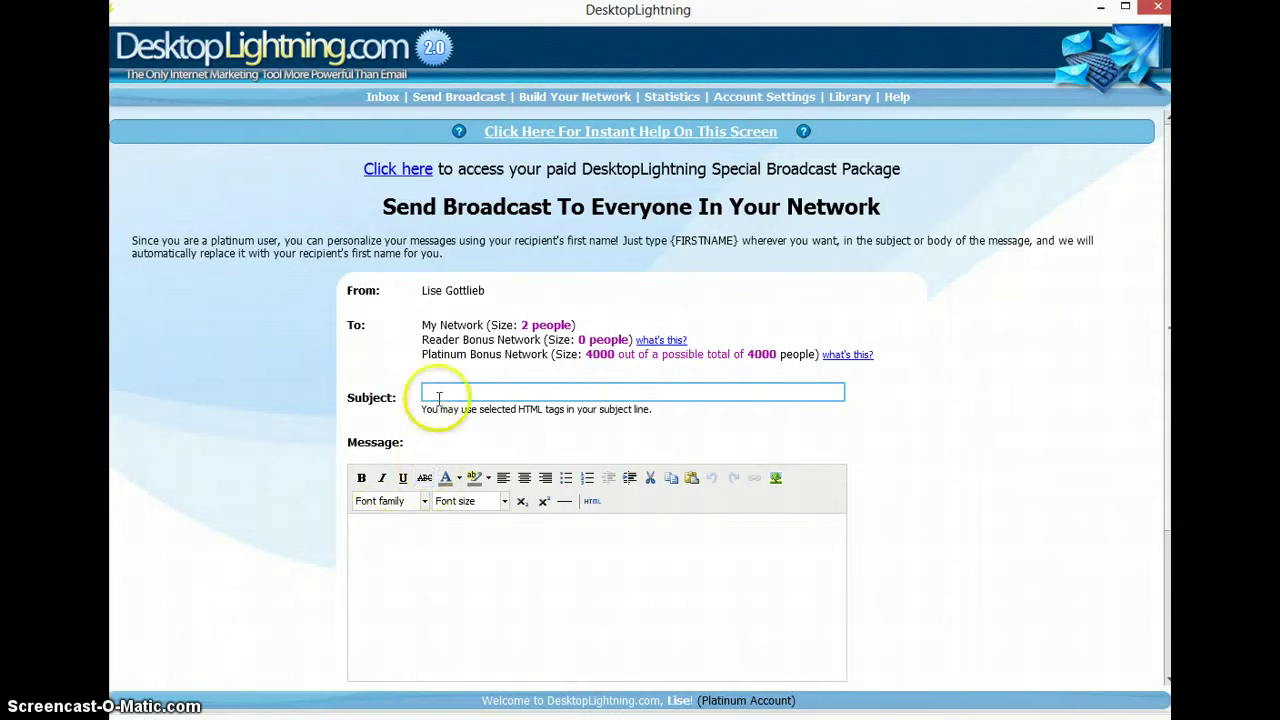
- Copy the yellow-background headline span from the Notepad draft and paste it as the broadcast subject
key("alt+Tab")
key("alt+Tab")
key("alt+Tab")
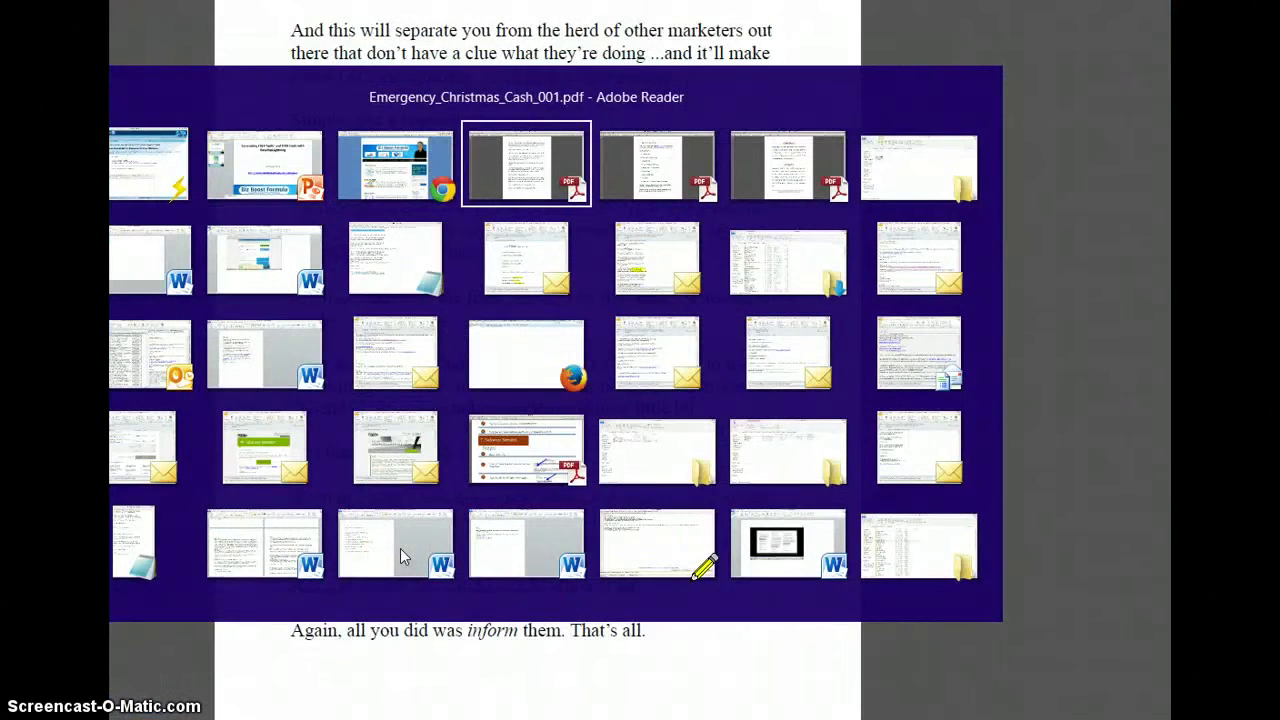
key("alt+Tab")
key("alt+Tab")
key("alt+Tab")
key("alt+Tab")
key("alt+Tab")
key("alt+Tab")
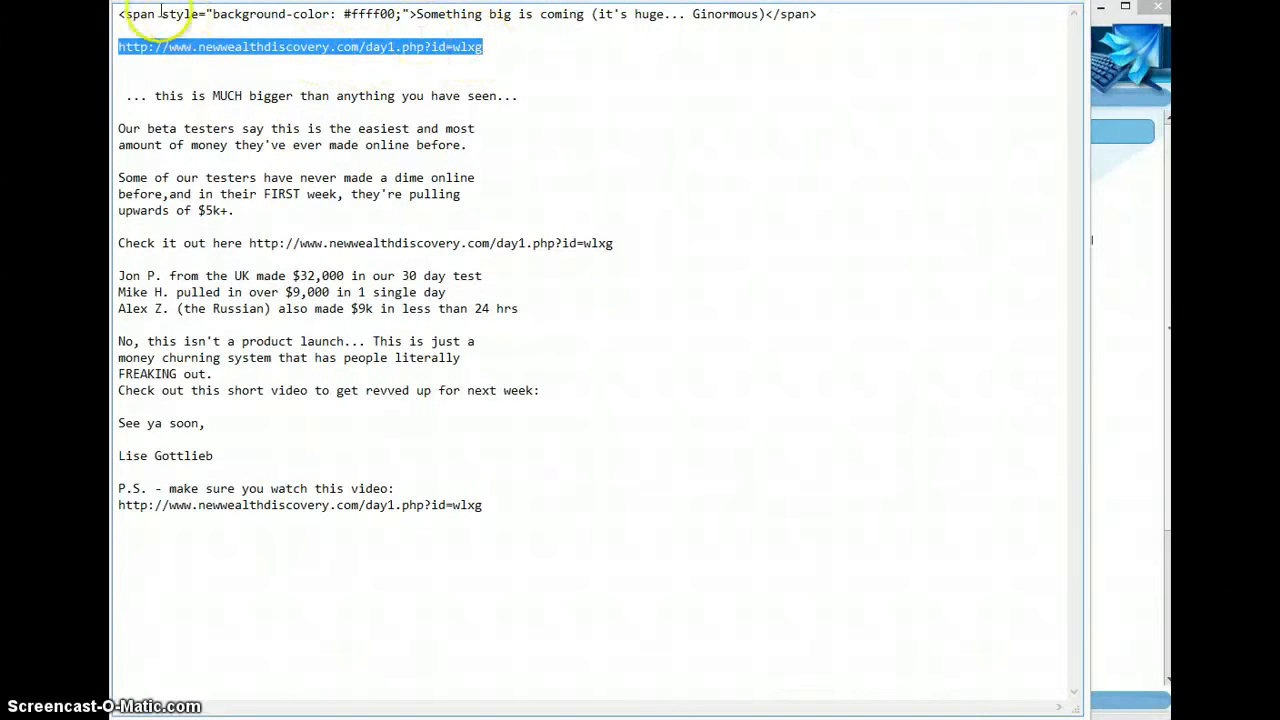
left_click_drag(117, 13, 852, 10)
key("ctrl+c")
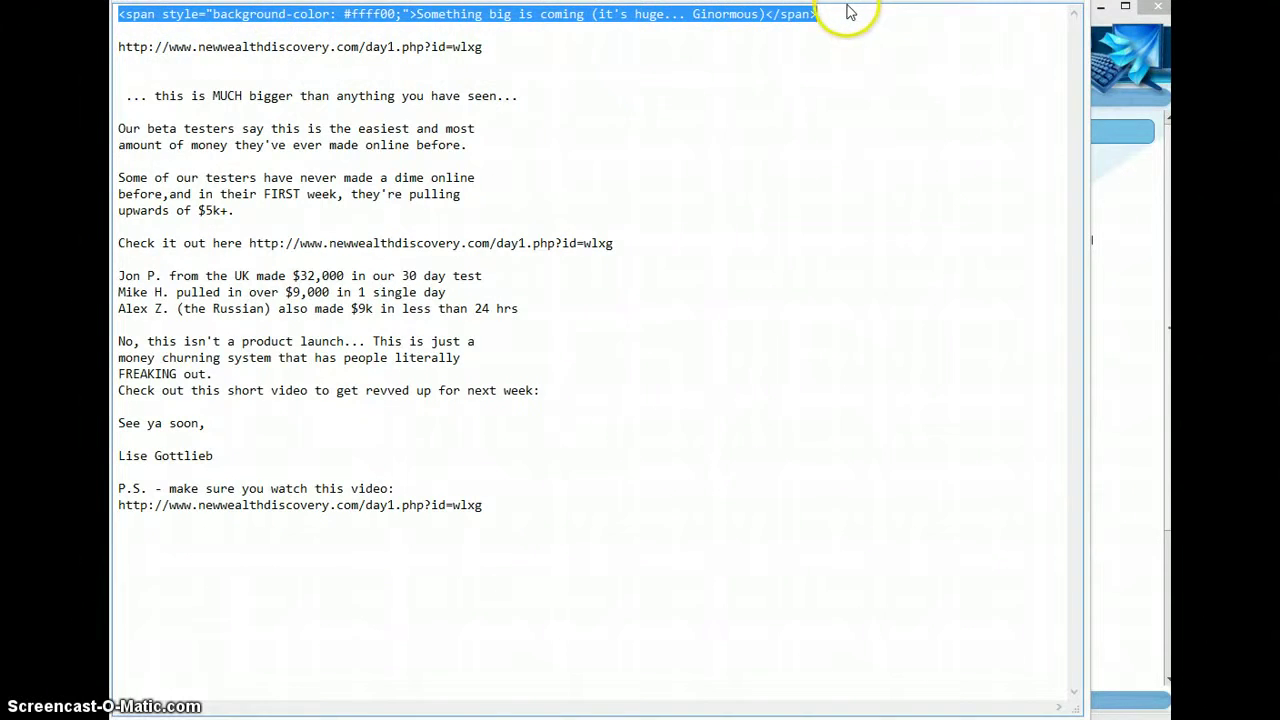
key("alt+Tab")
left_click(470, 391)
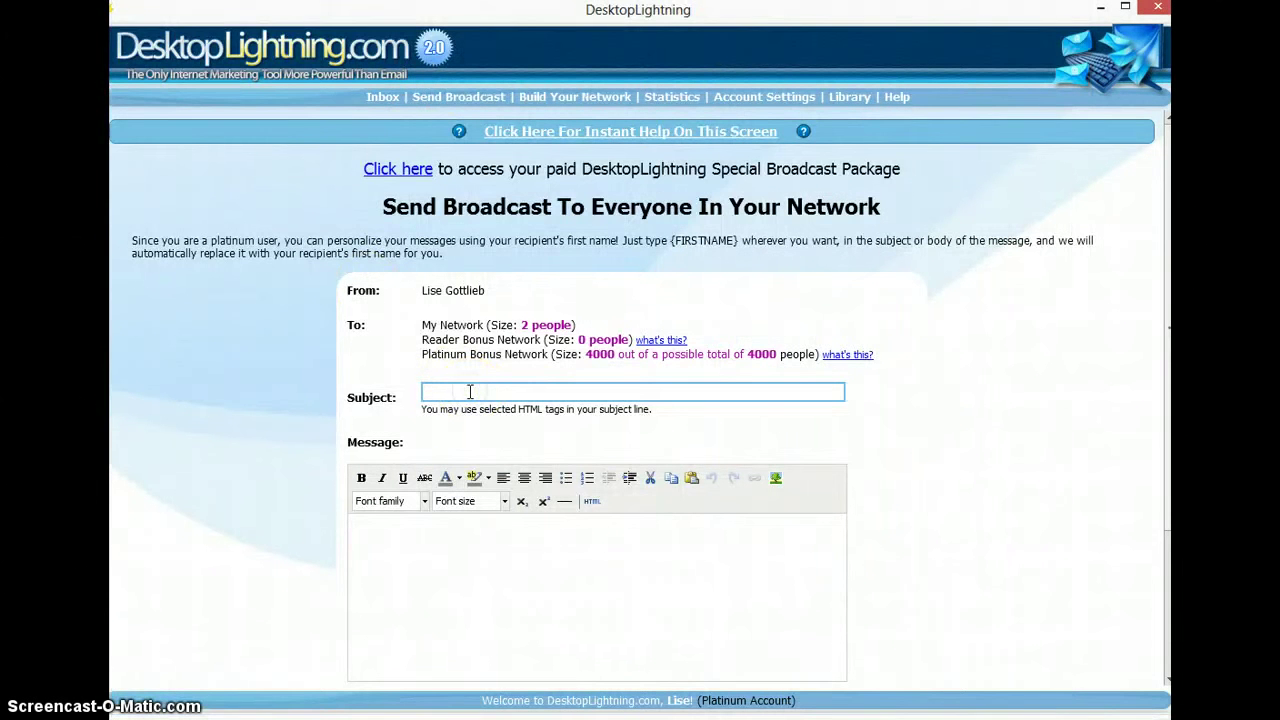
key("ctrl+v")
left_click(470, 391)
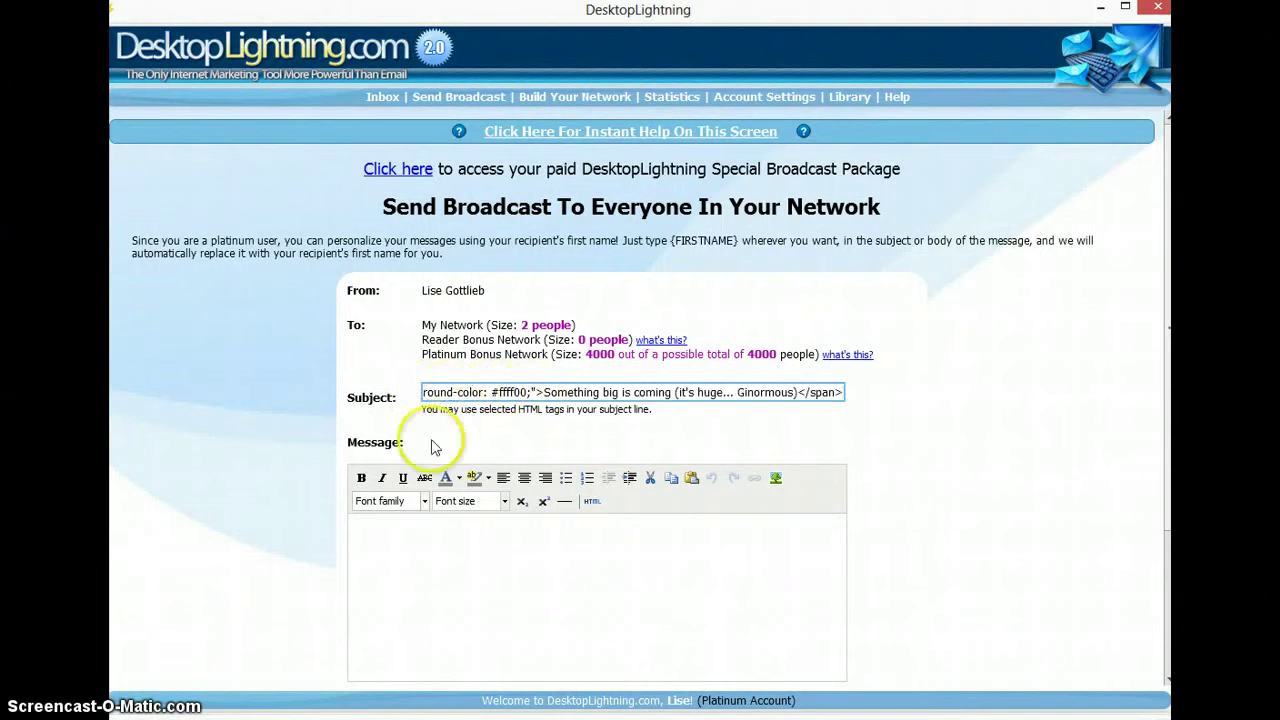
left_click(357, 523)
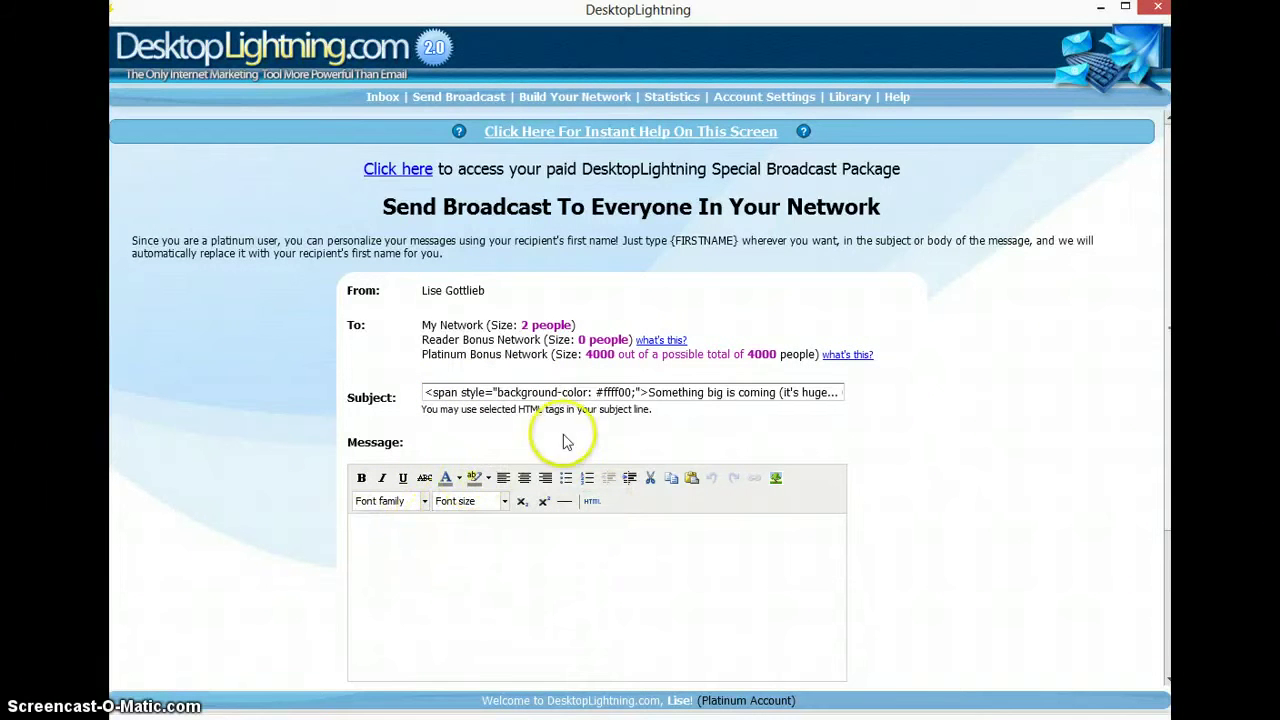
left_click(647, 391)
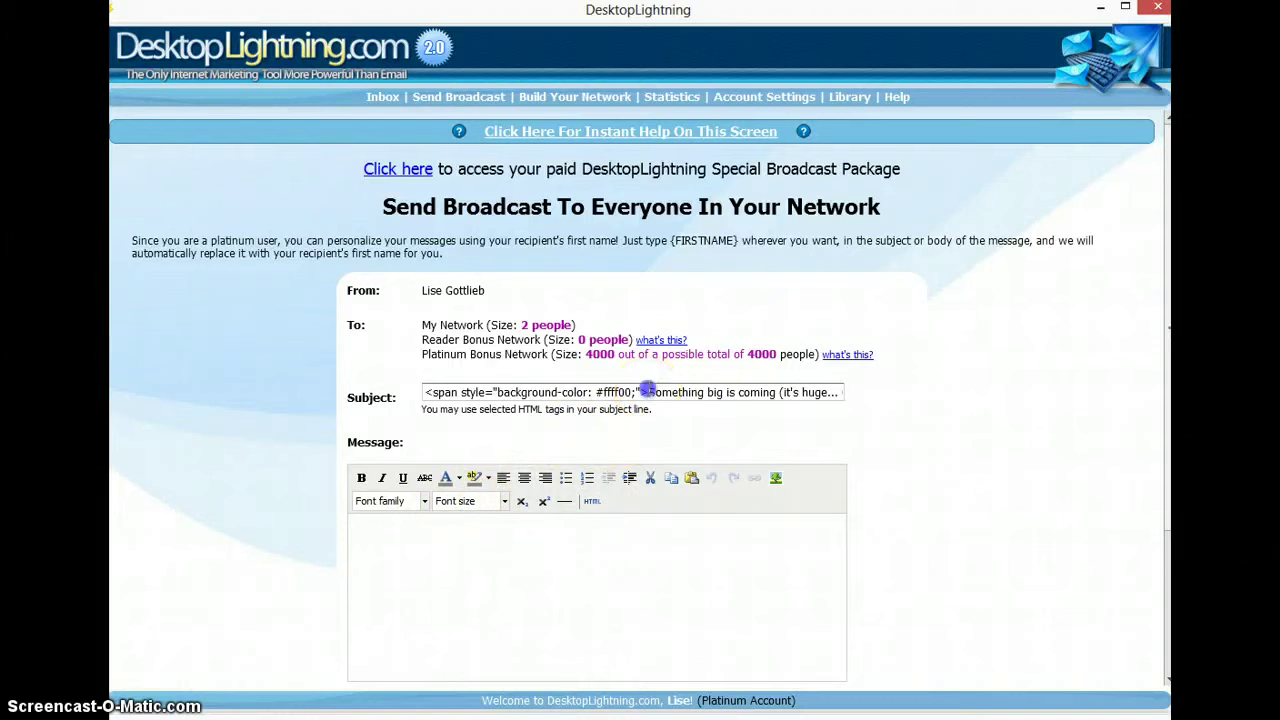
left_click_drag(647, 391, 808, 386)
key("ctrl+c")
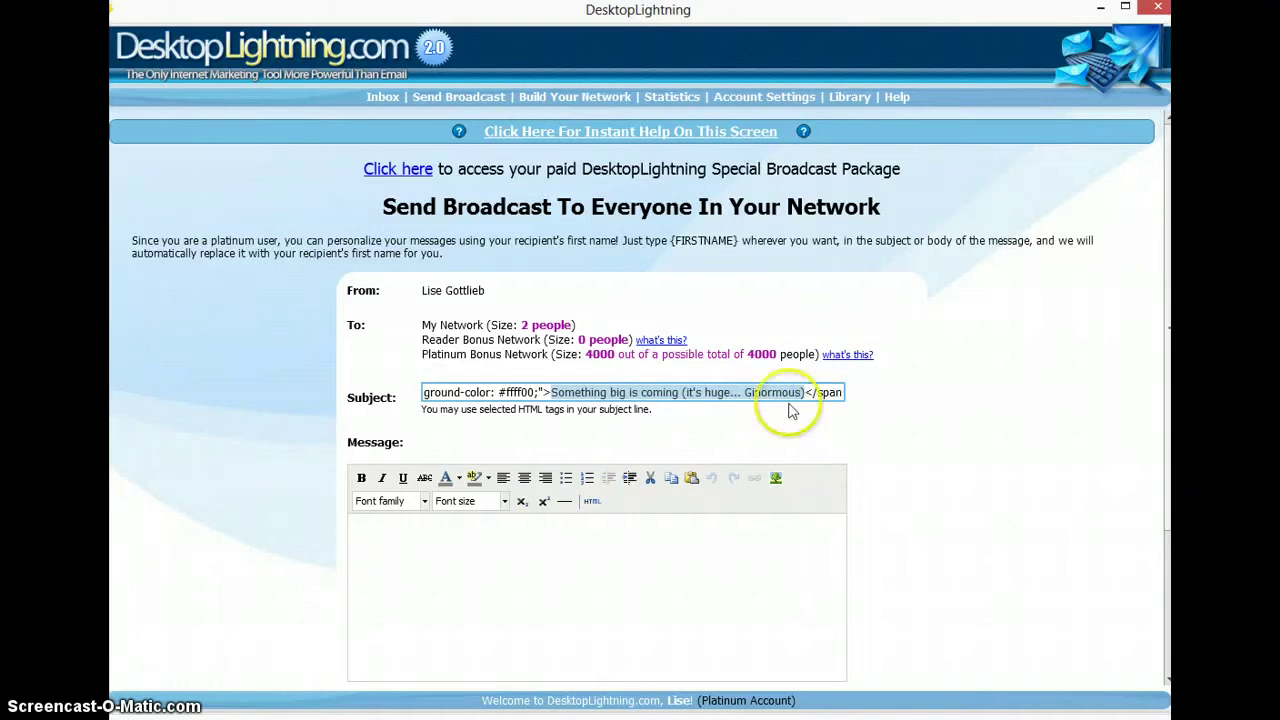
left_click(454, 539)
key("ctrl+v")
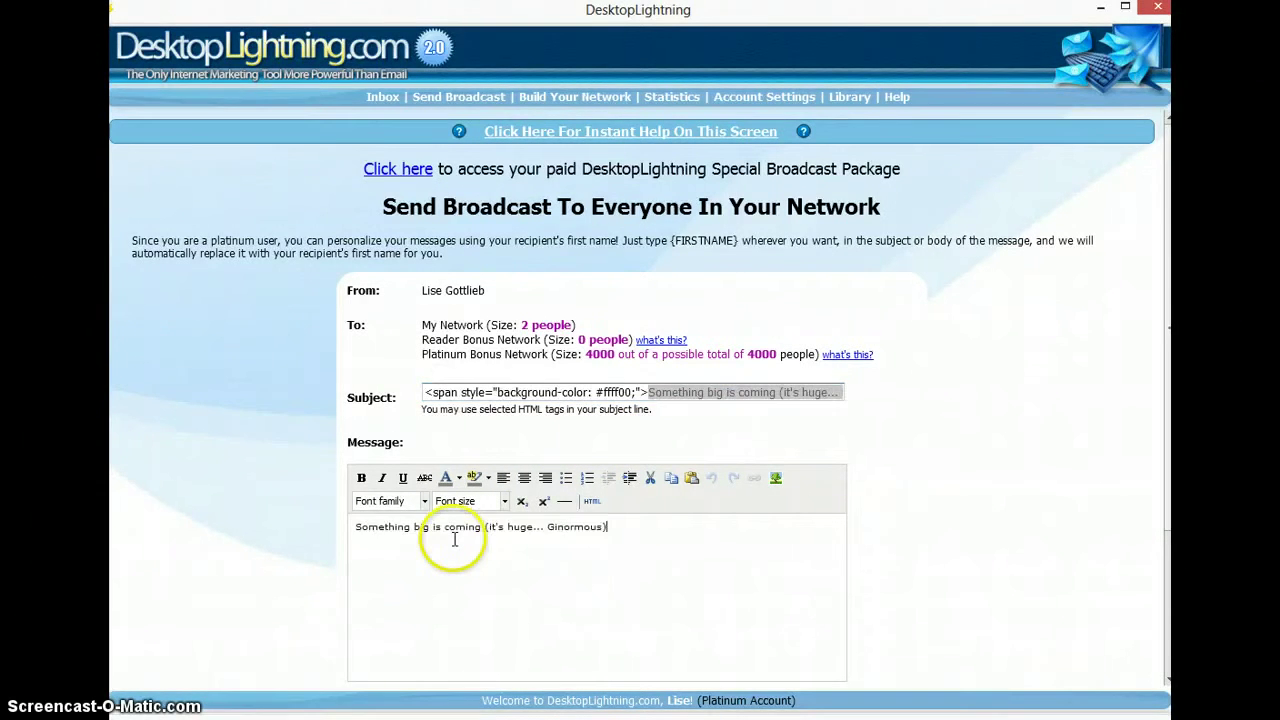
left_click_drag(623, 524, 392, 528)
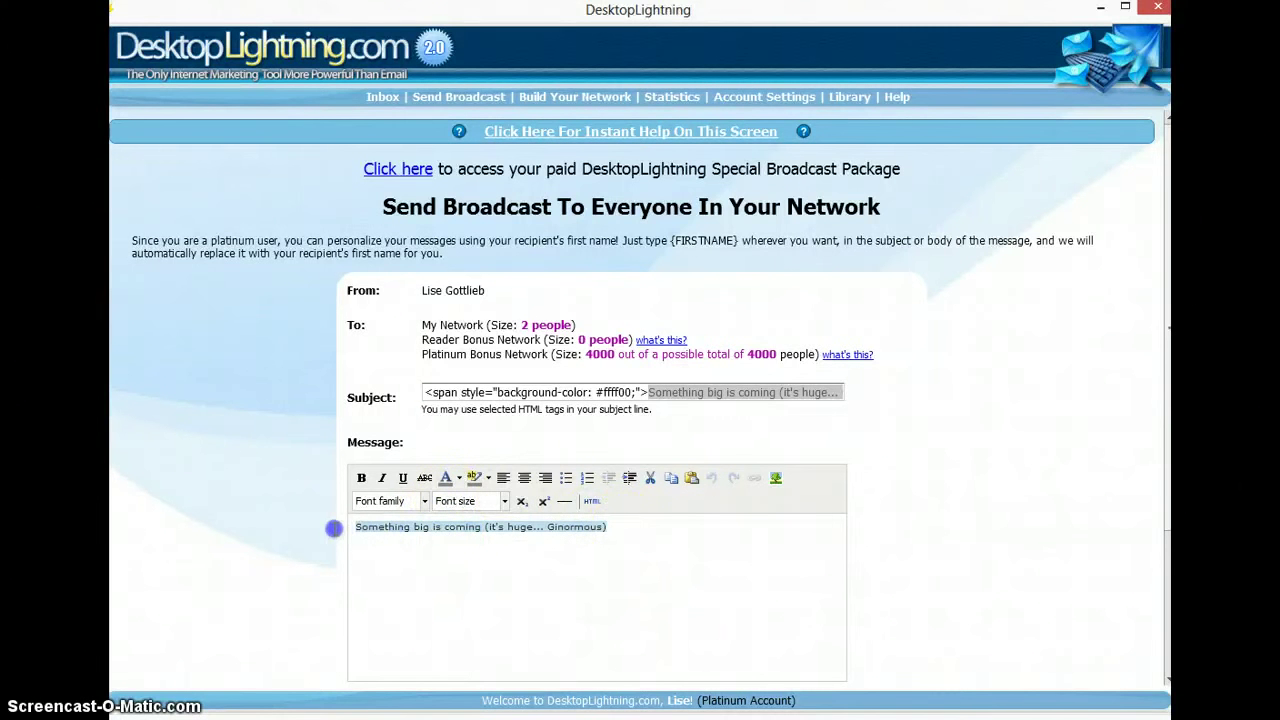
left_click(488, 478)
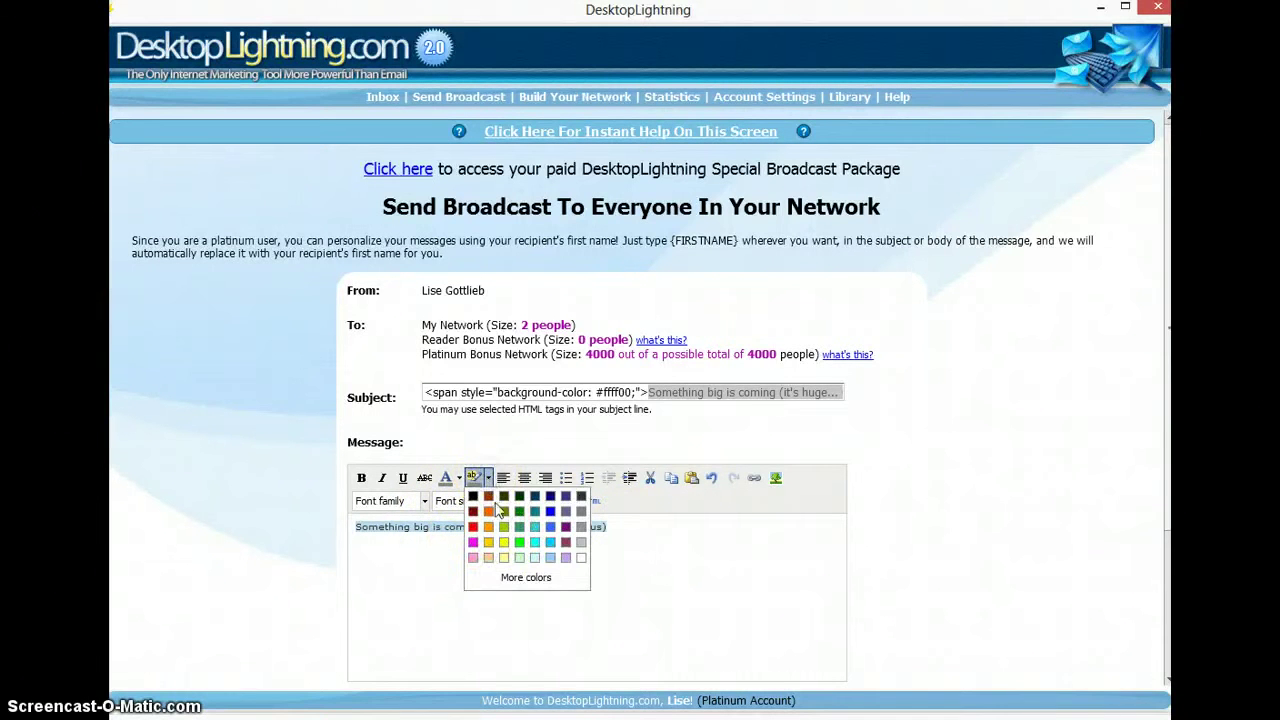
left_click(503, 542)
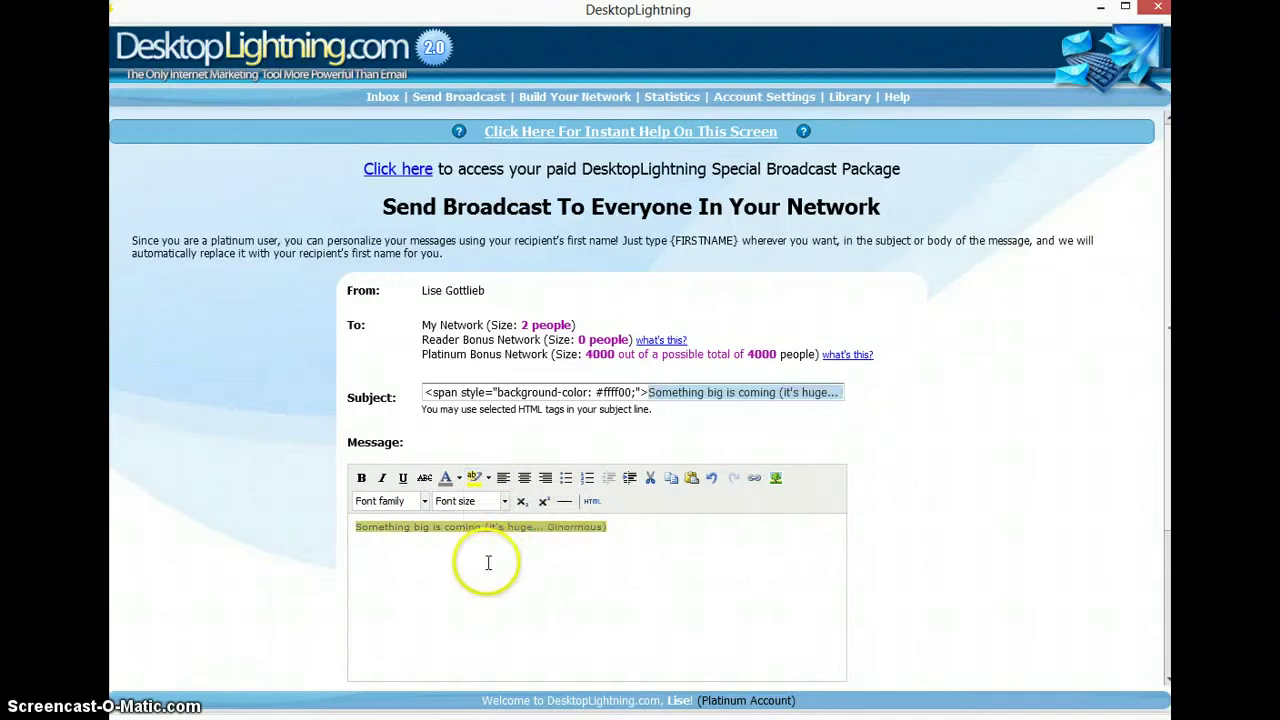
left_click(592, 501)
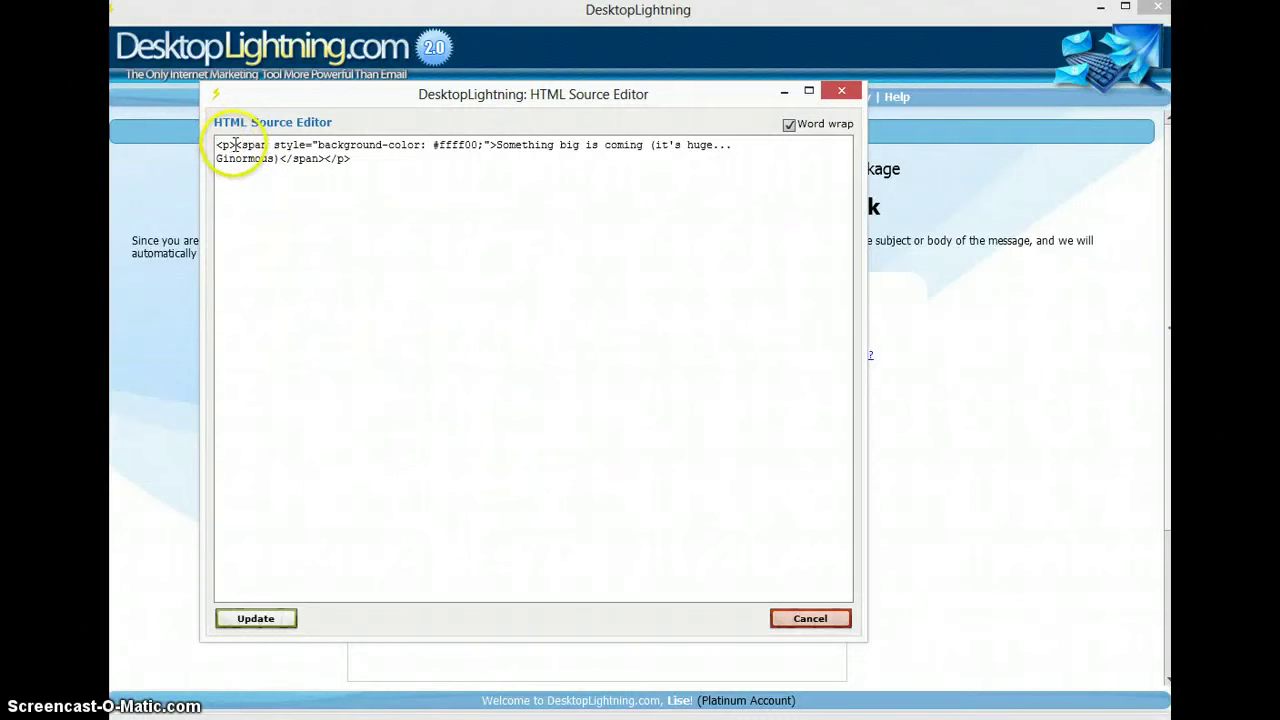
left_click_drag(235, 144, 260, 156)
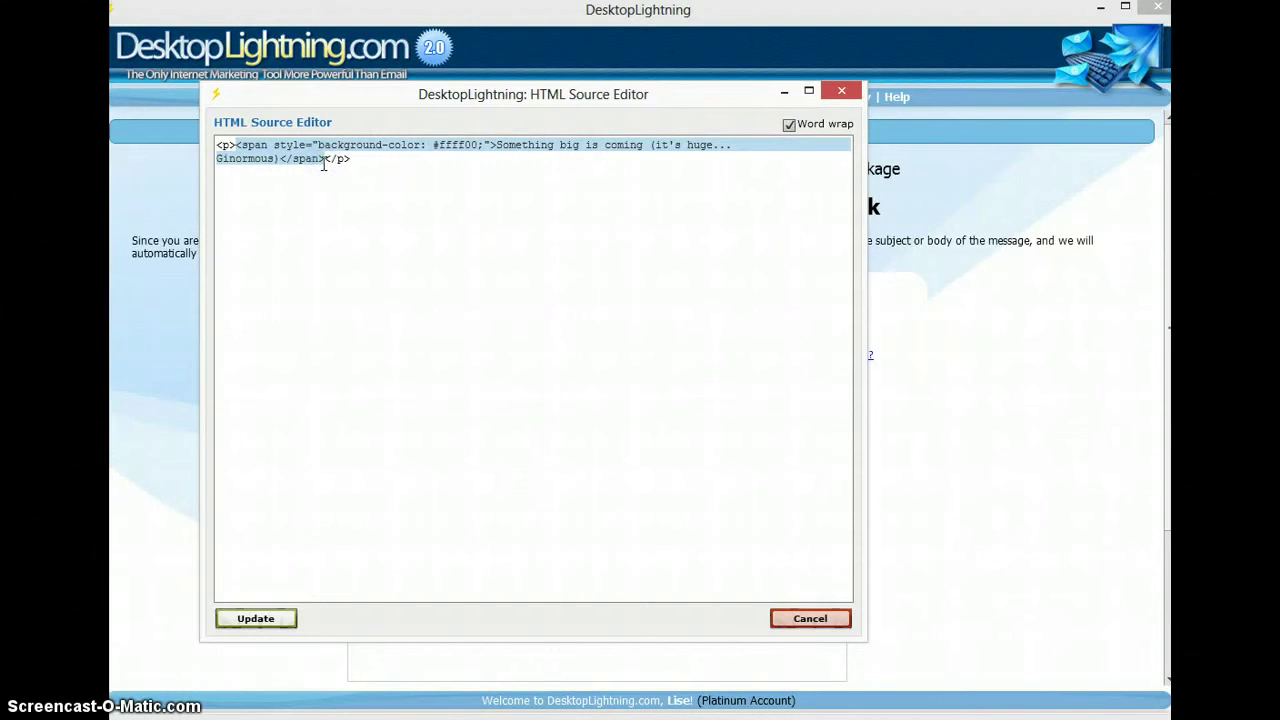
key("Delete")
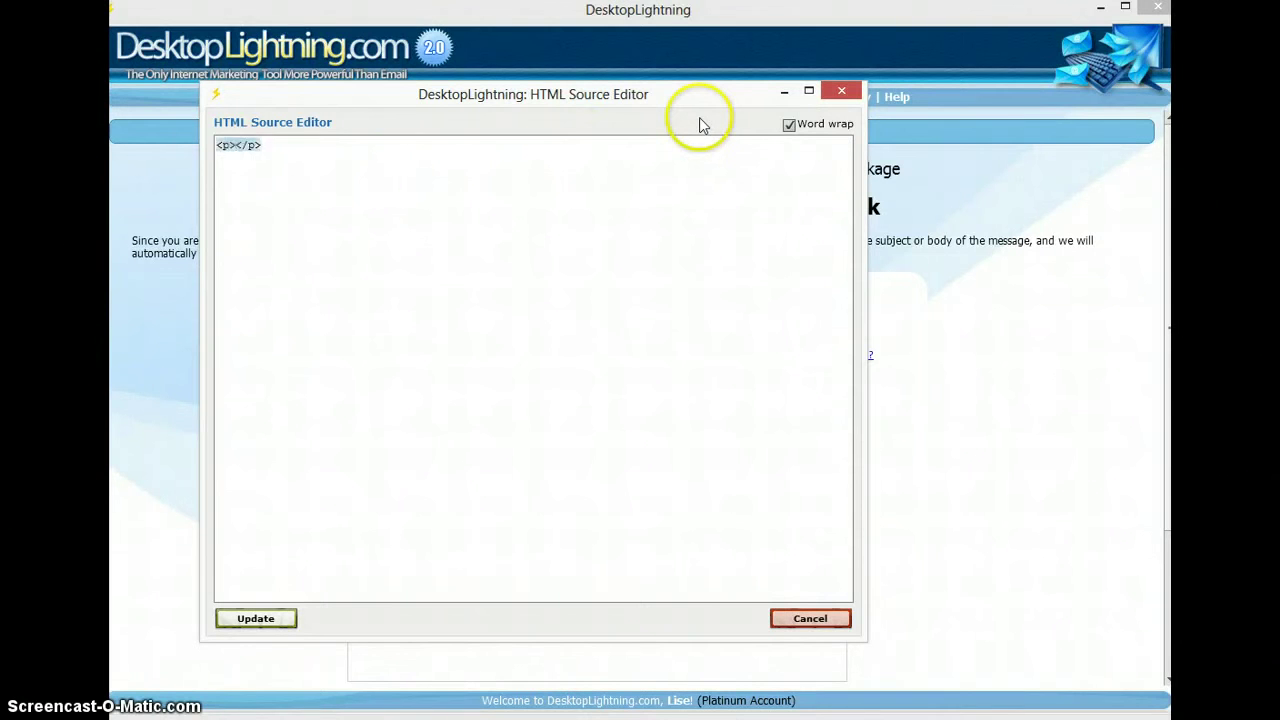
key("Delete")
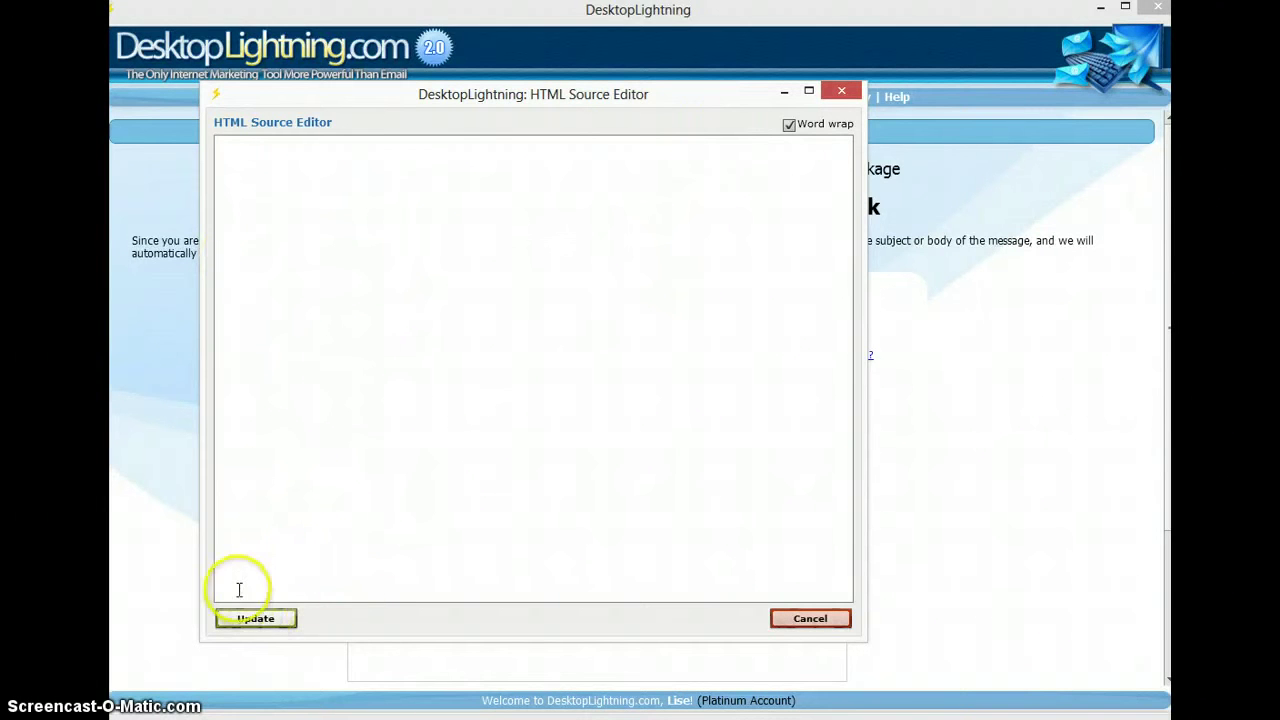
left_click(256, 618)
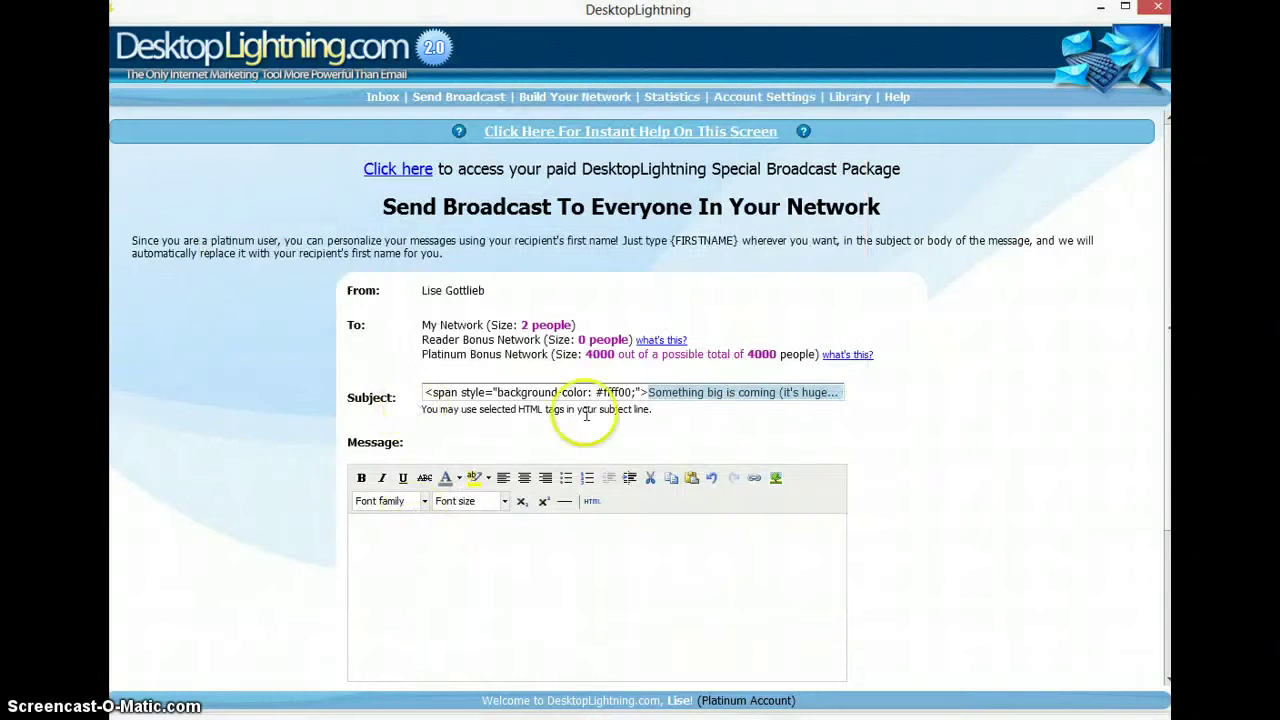
- Copy the ad copy from '... this is MUCH bigger' through the P.S. link out of Notepad into the message
left_click(352, 528)
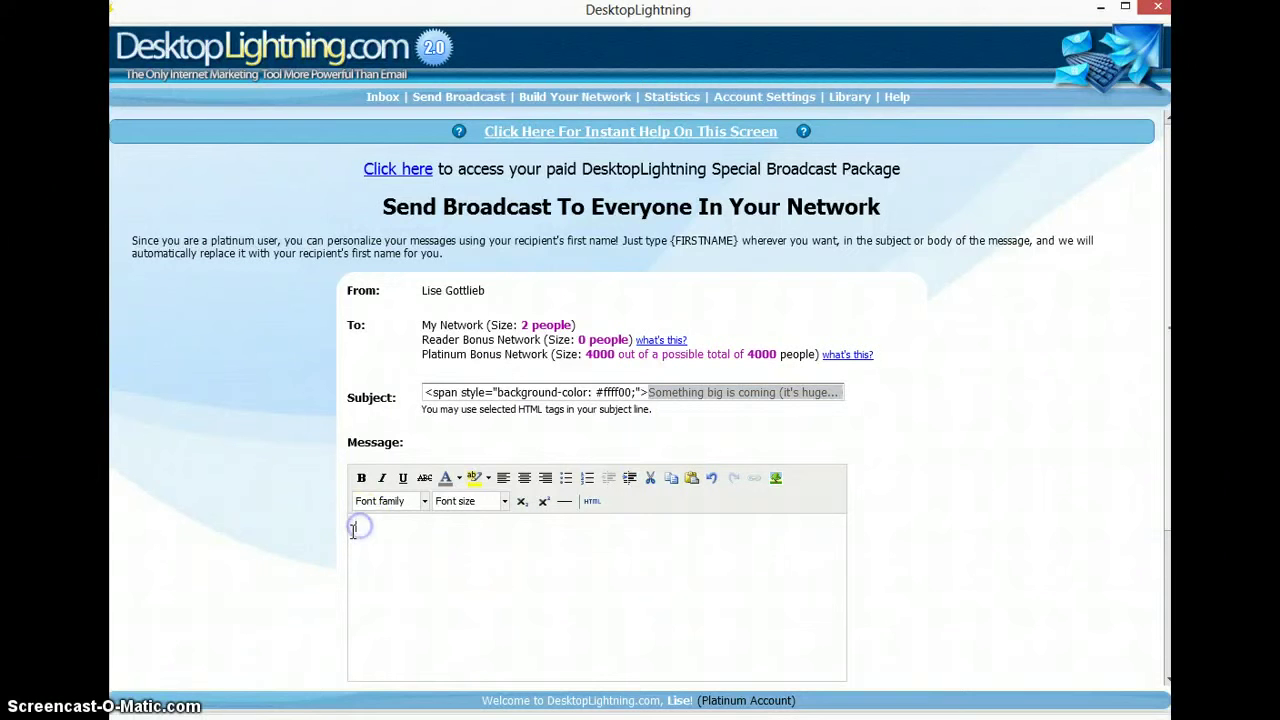
left_click(357, 535)
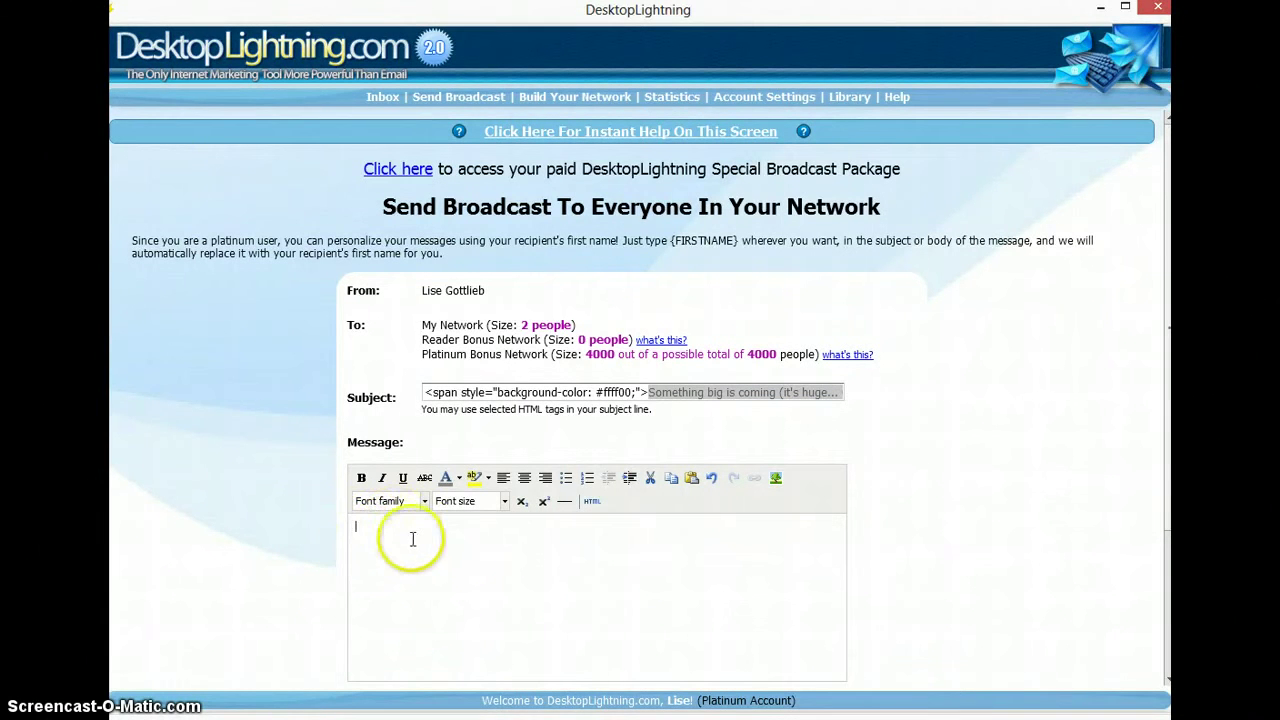
key("alt+Tab")
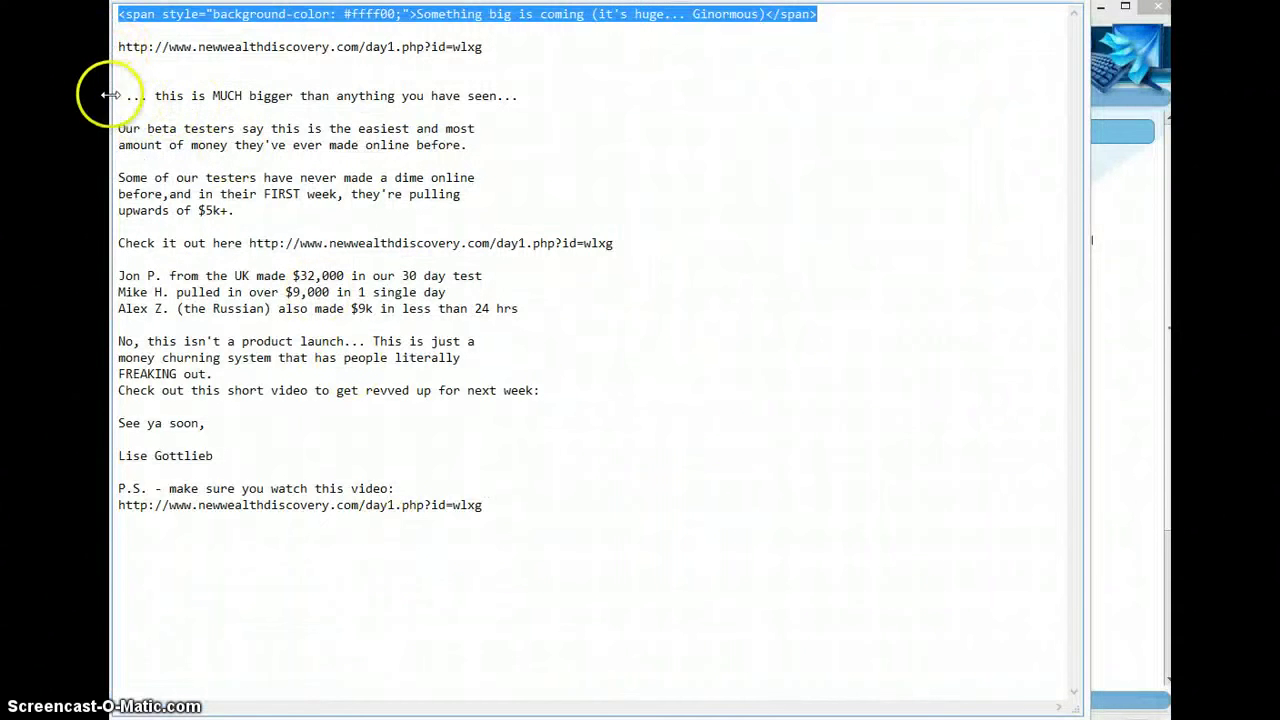
left_click_drag(124, 95, 593, 535)
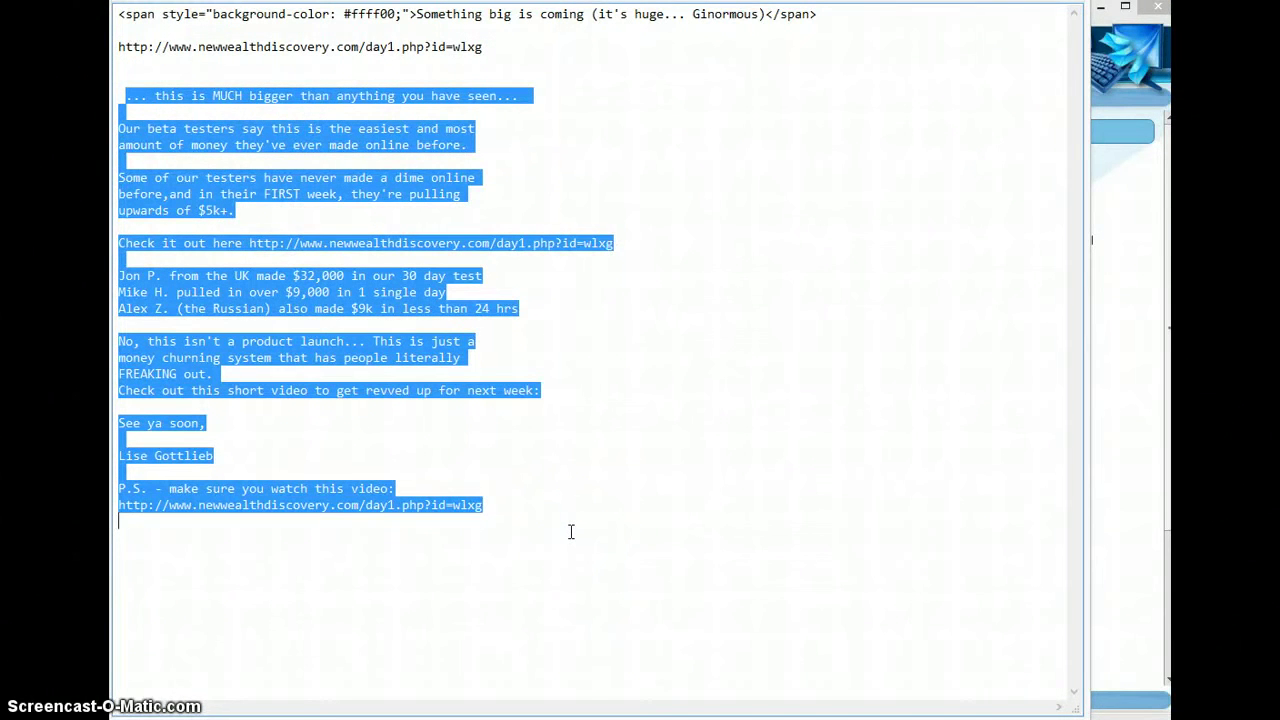
key("alt+Tab")
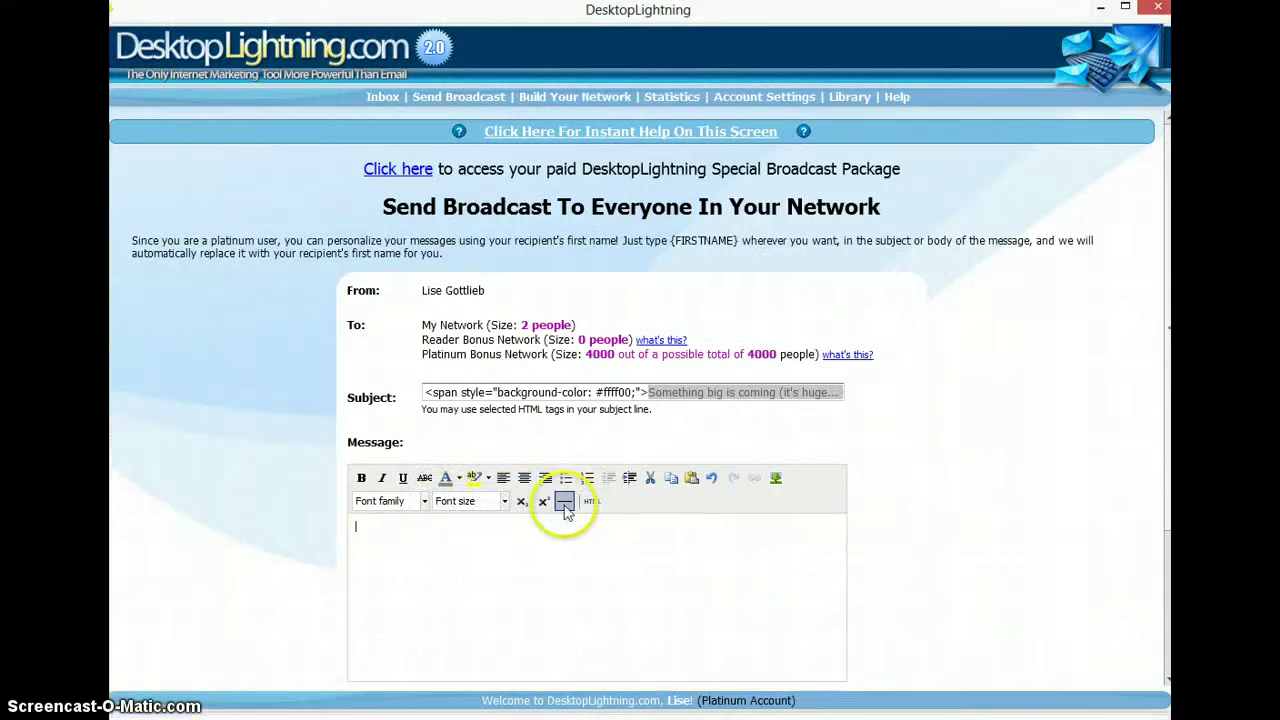
left_click(384, 544)
key("ctrl+v")
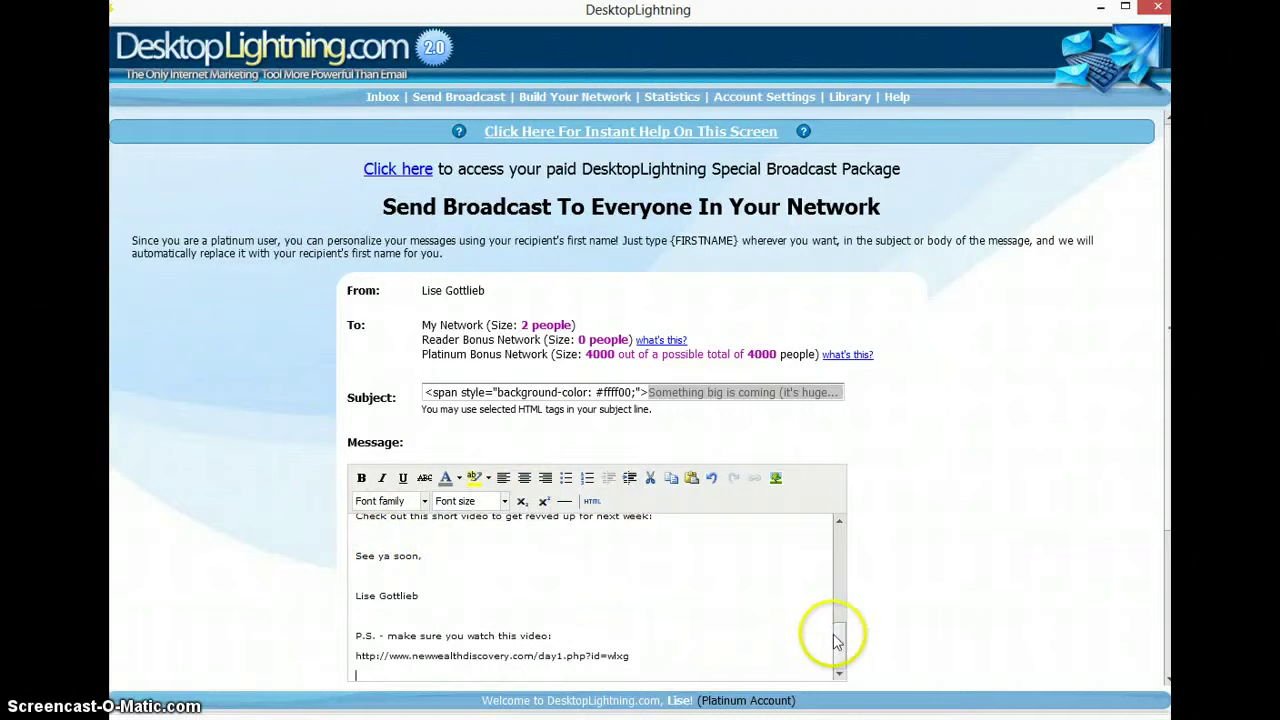
left_click_drag(837, 634, 843, 535)
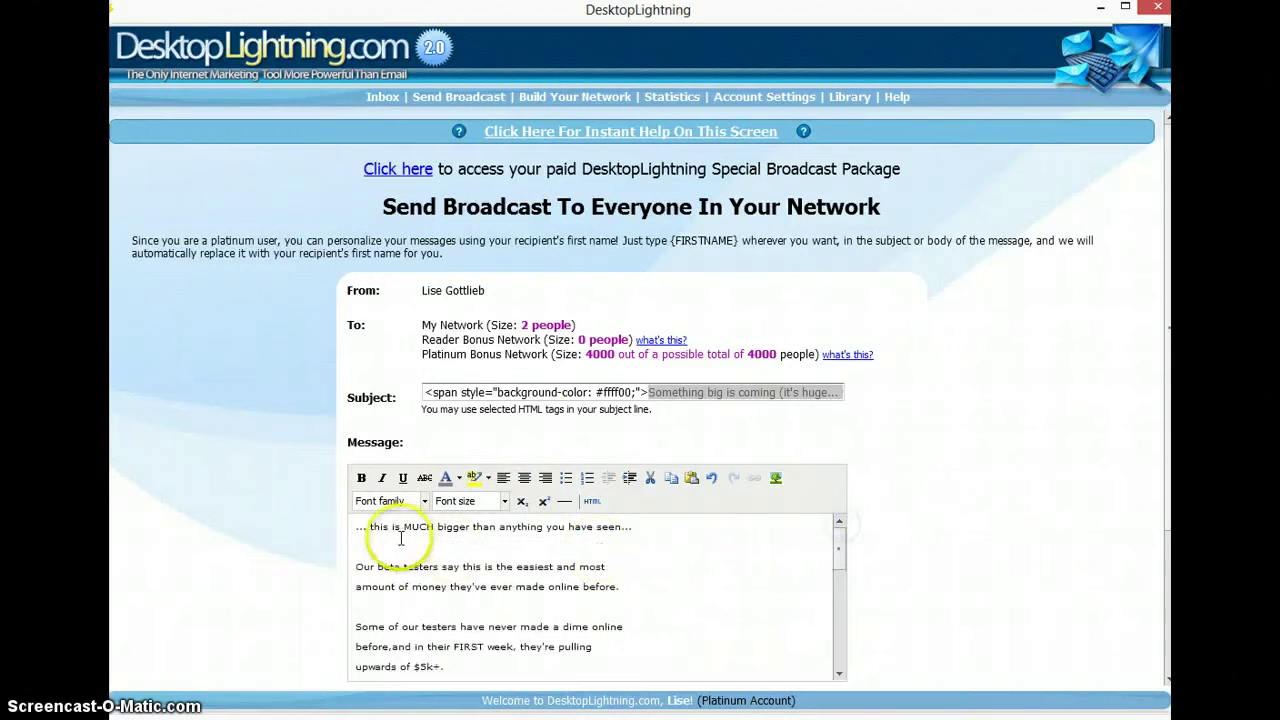
left_click(370, 530)
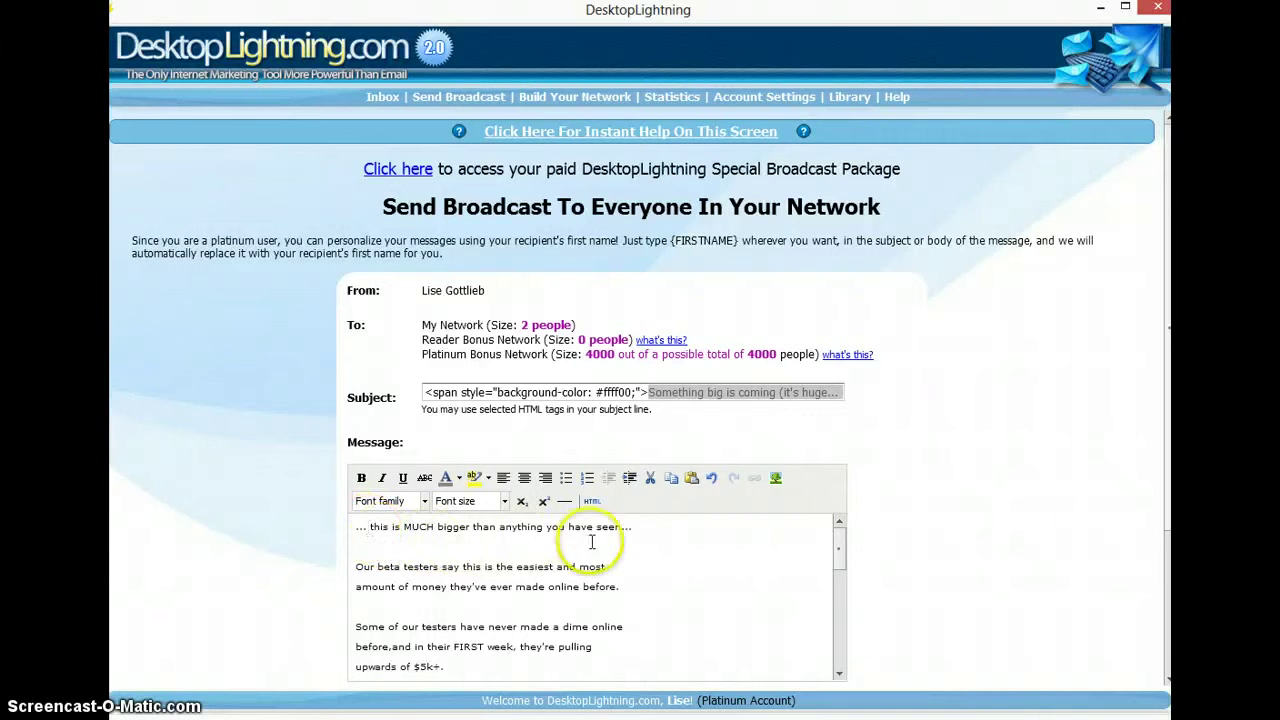
- Bold 'MUCH bigger' and yellow-highlight the '$32,000 in our 30 day test' phrase
left_click_drag(403, 527, 467, 527)
left_click(361, 477)
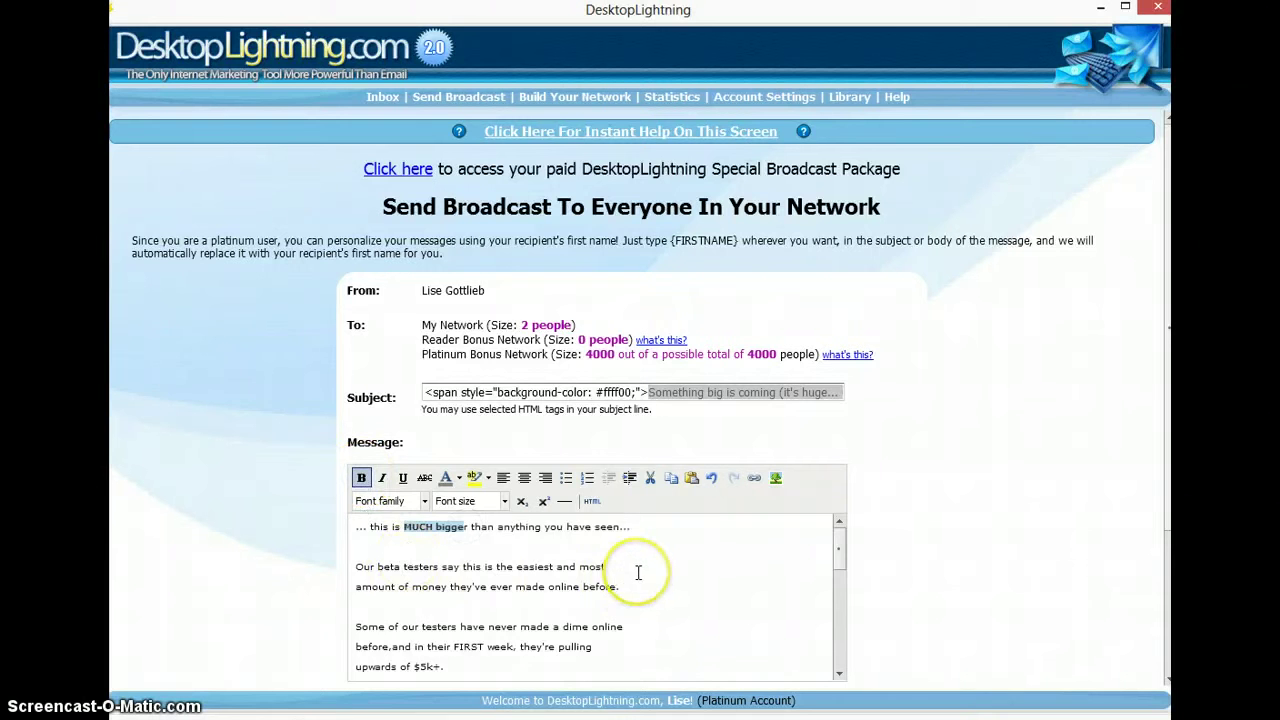
scroll(638, 572, "down", 2)
scroll(640, 571, "up", 2)
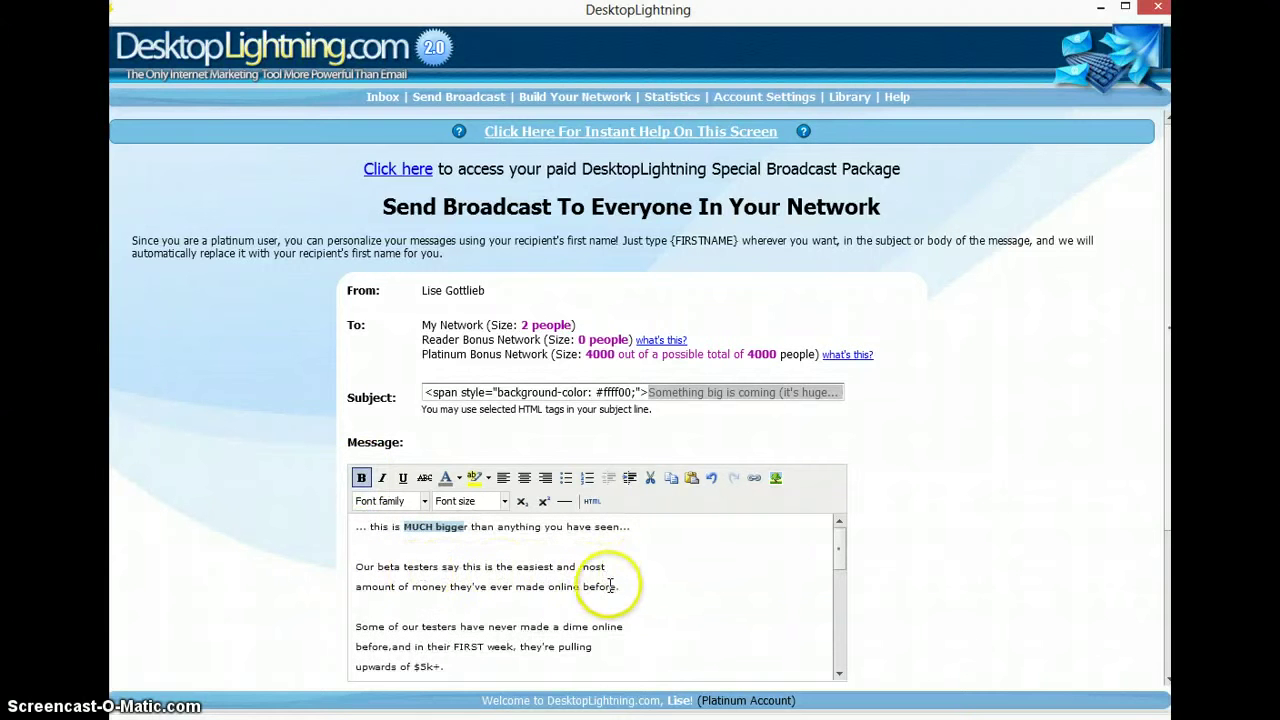
scroll(629, 586, "down", 3)
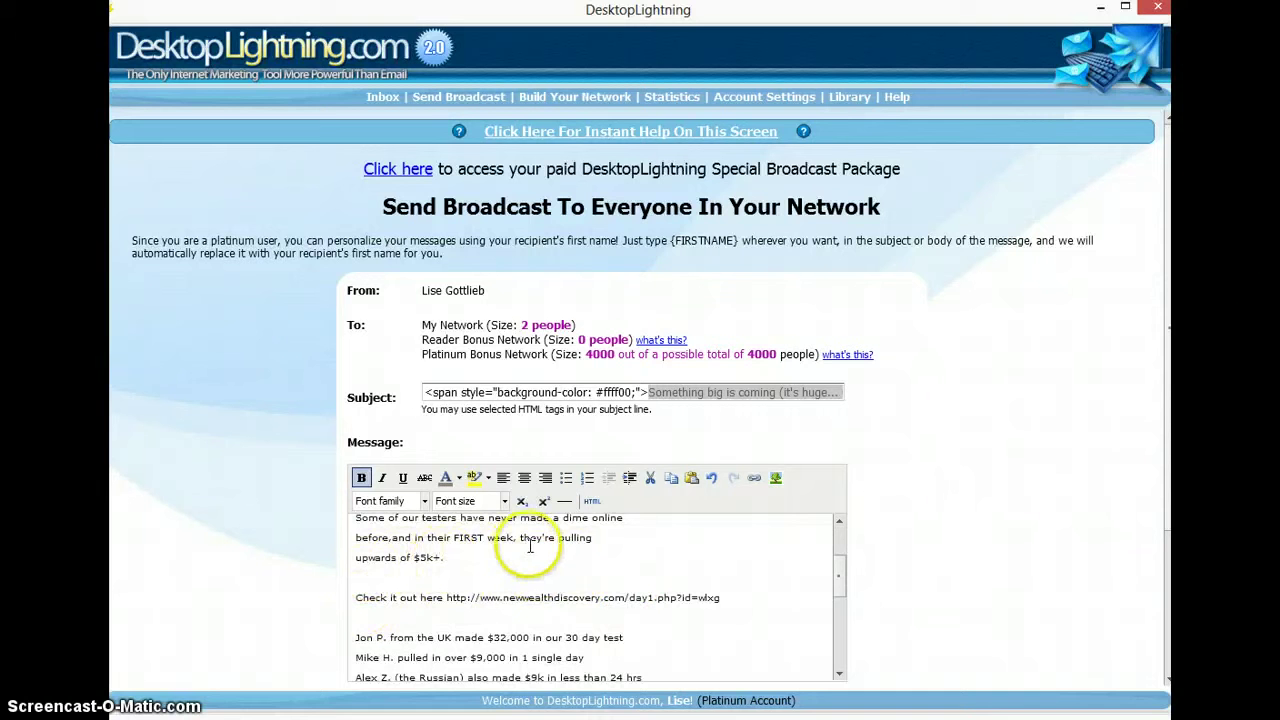
scroll(484, 562, "down", 3)
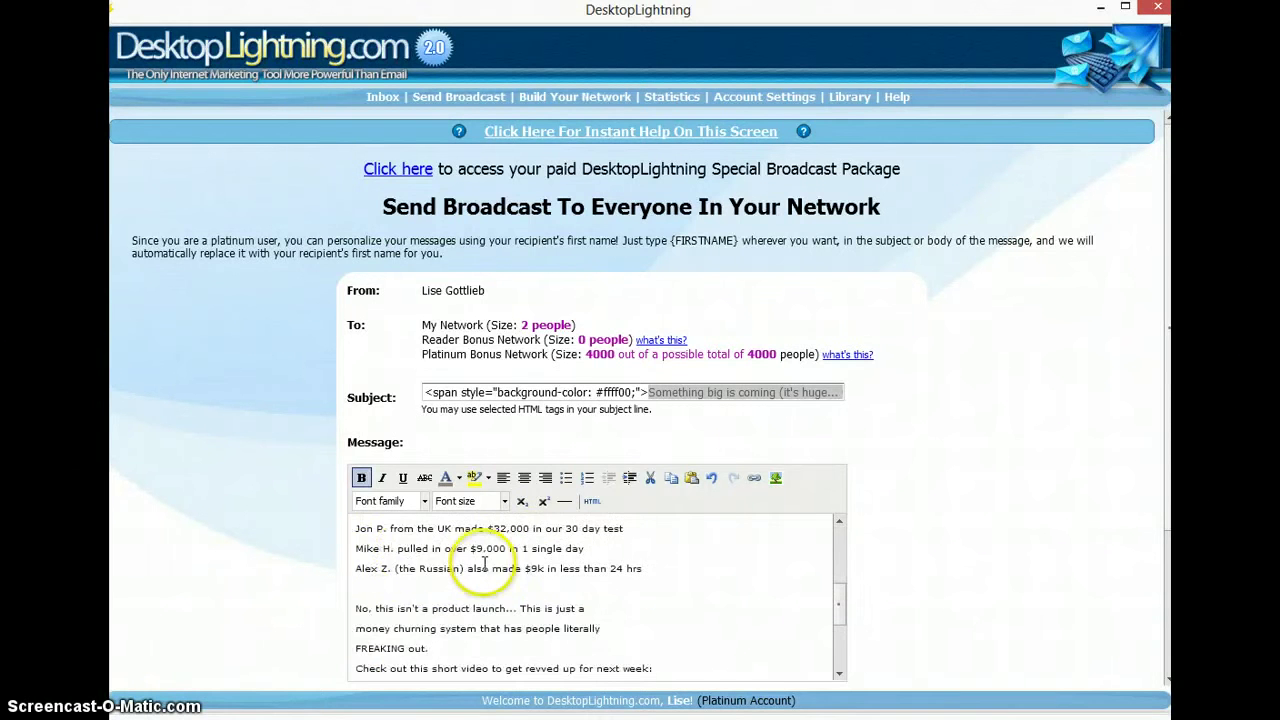
scroll(470, 580, "up", 3)
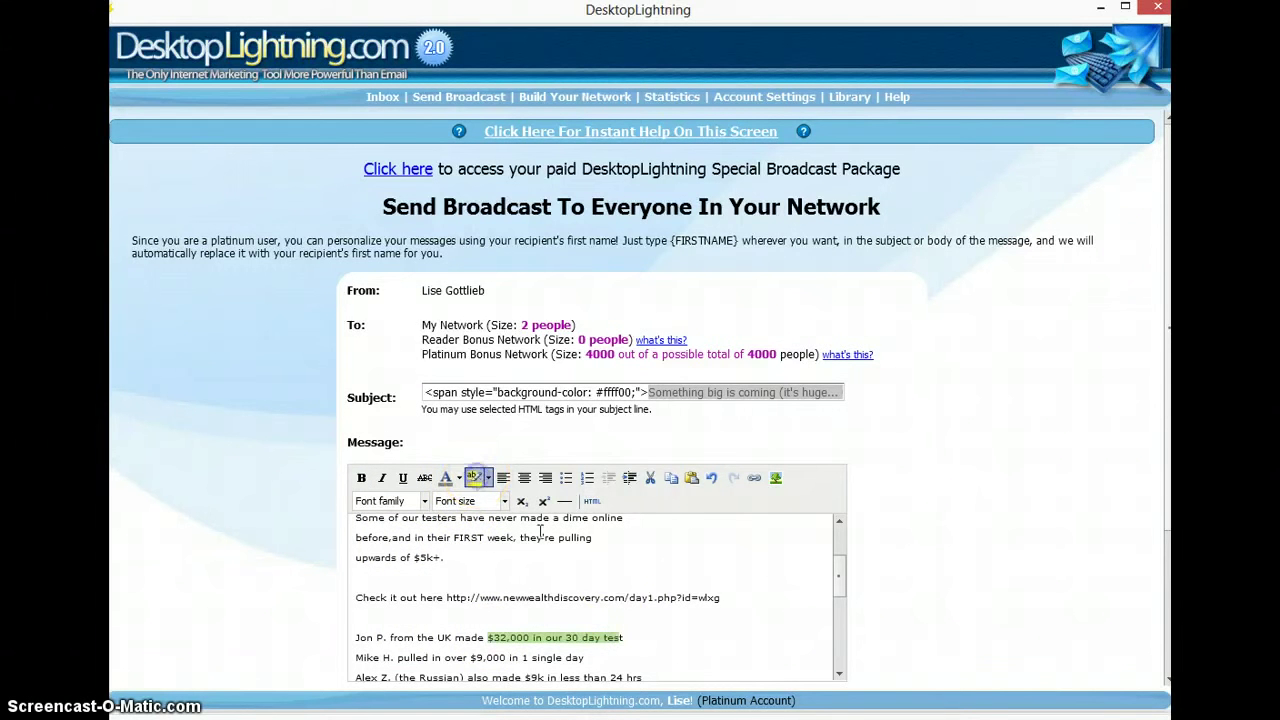
left_click(620, 637)
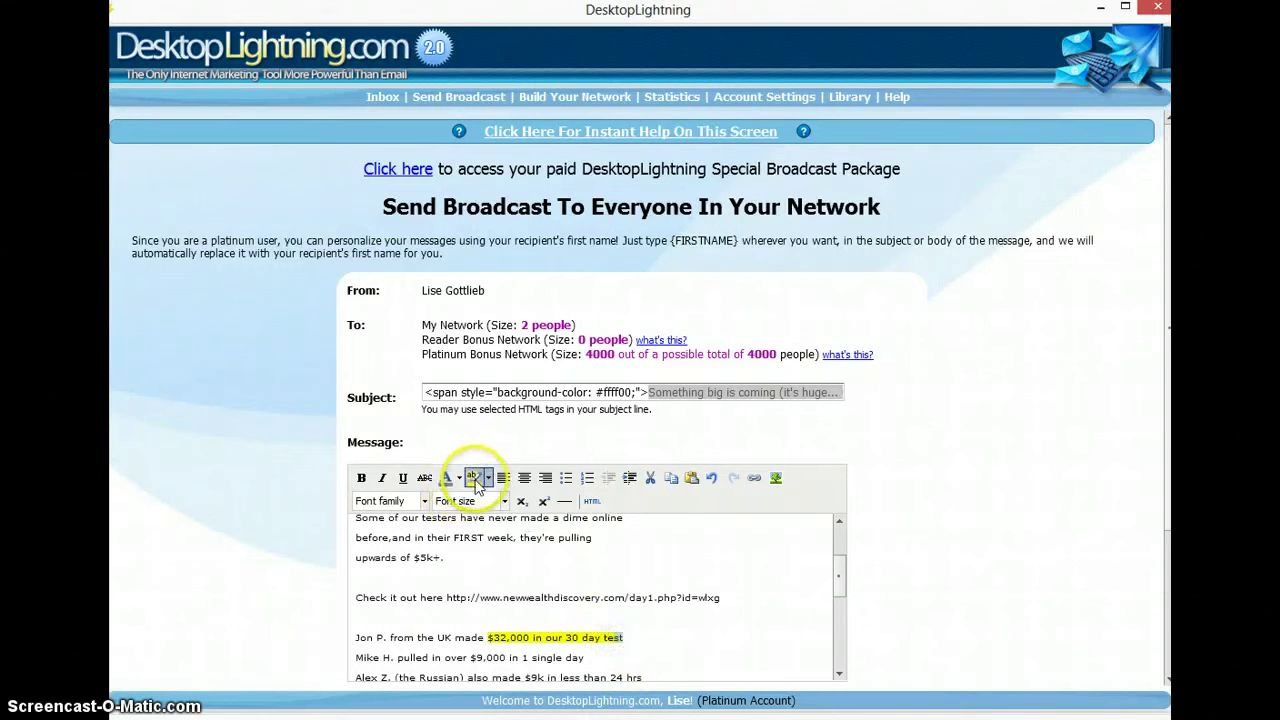
- Yellow-highlight '$9,000 in 1 single day' and '$9k in less than 24 hrs'
scroll(566, 560, "down", 3)
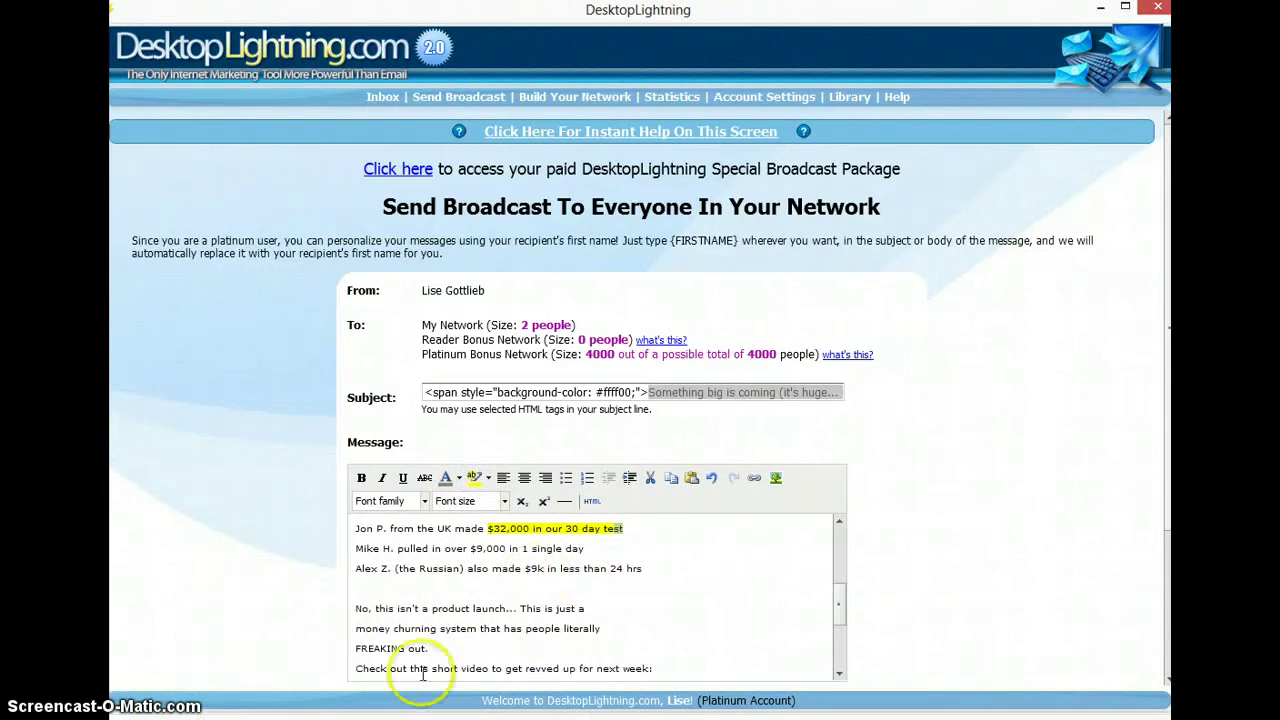
left_click_drag(470, 549, 488, 549)
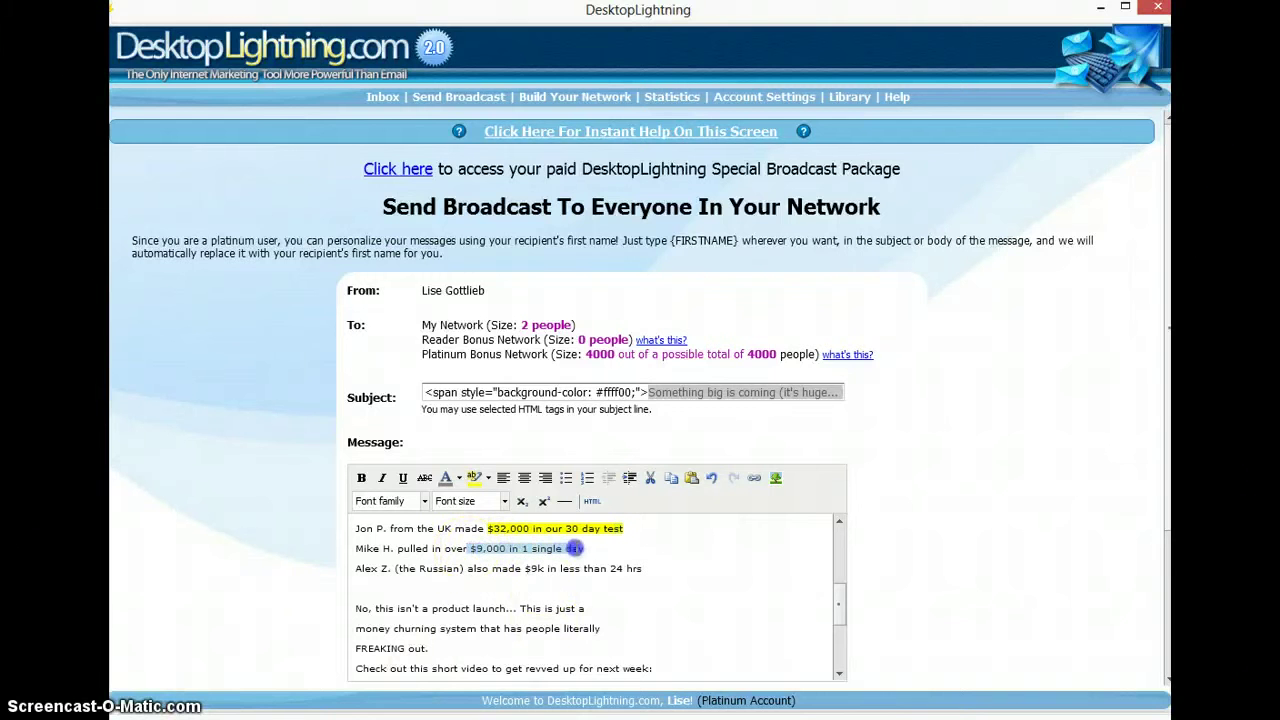
left_click(474, 477)
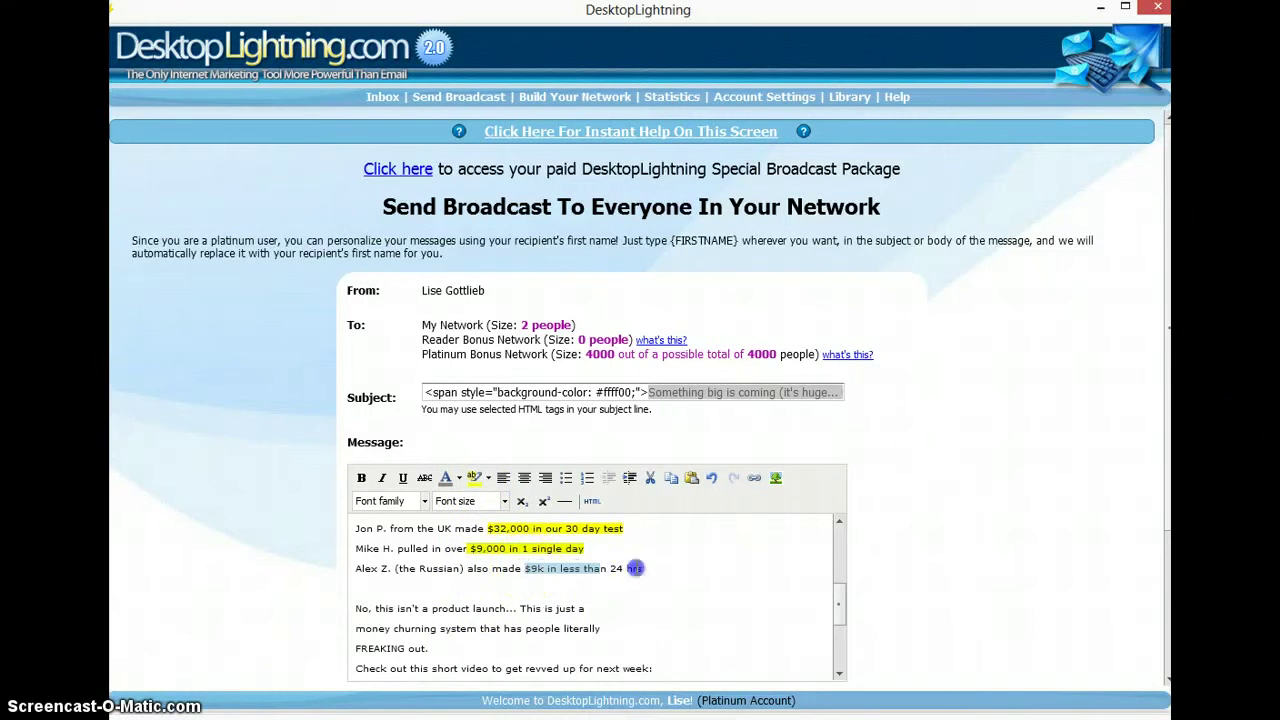
left_click(474, 477)
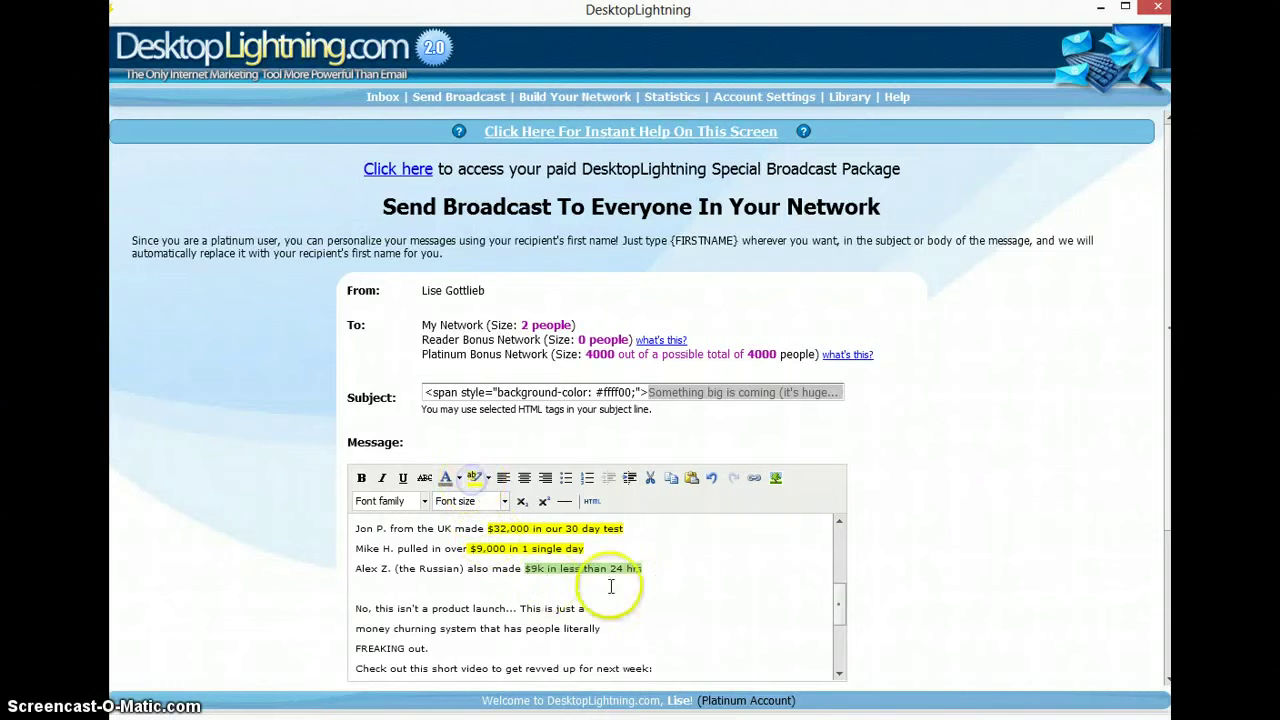
scroll(654, 594, "down", 2)
scroll(654, 594, "down", 1)
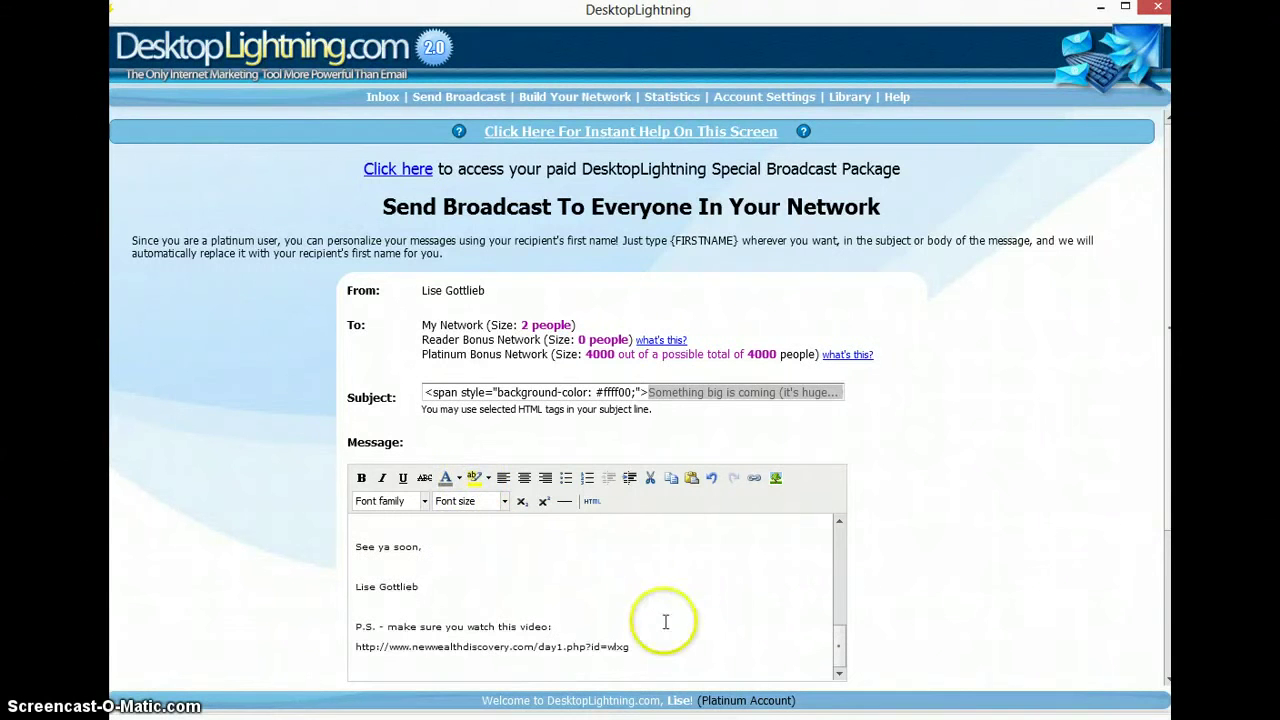
- Delete the raw day1 video URL following 'Check it out here' in the P.S. line
left_click_drag(632, 647, 333, 651)
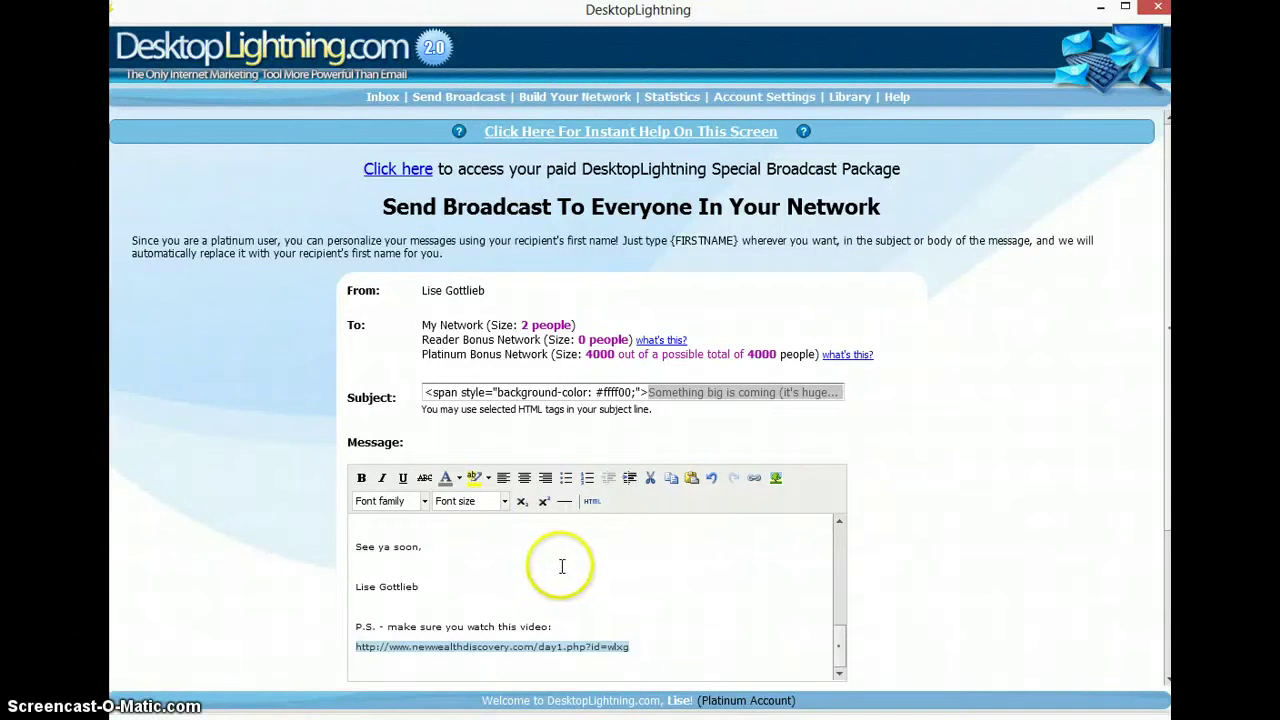
scroll(559, 548, "up", 6)
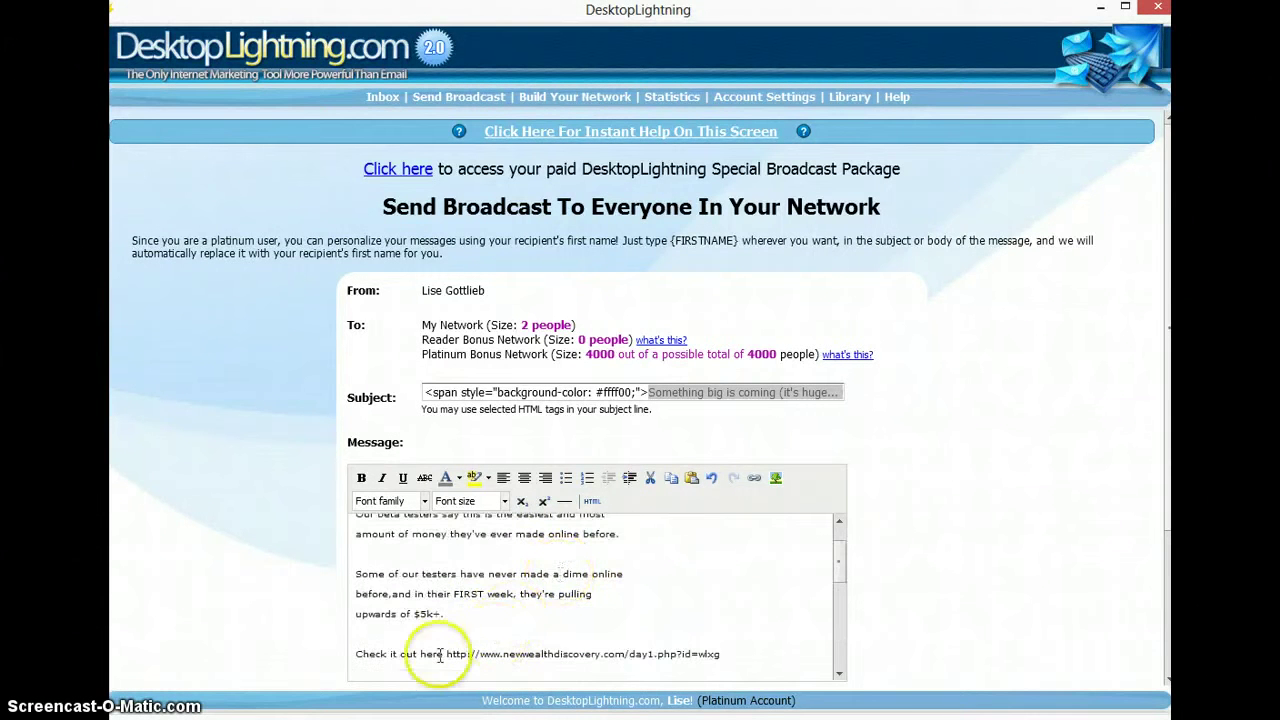
left_click_drag(730, 652, 478, 655)
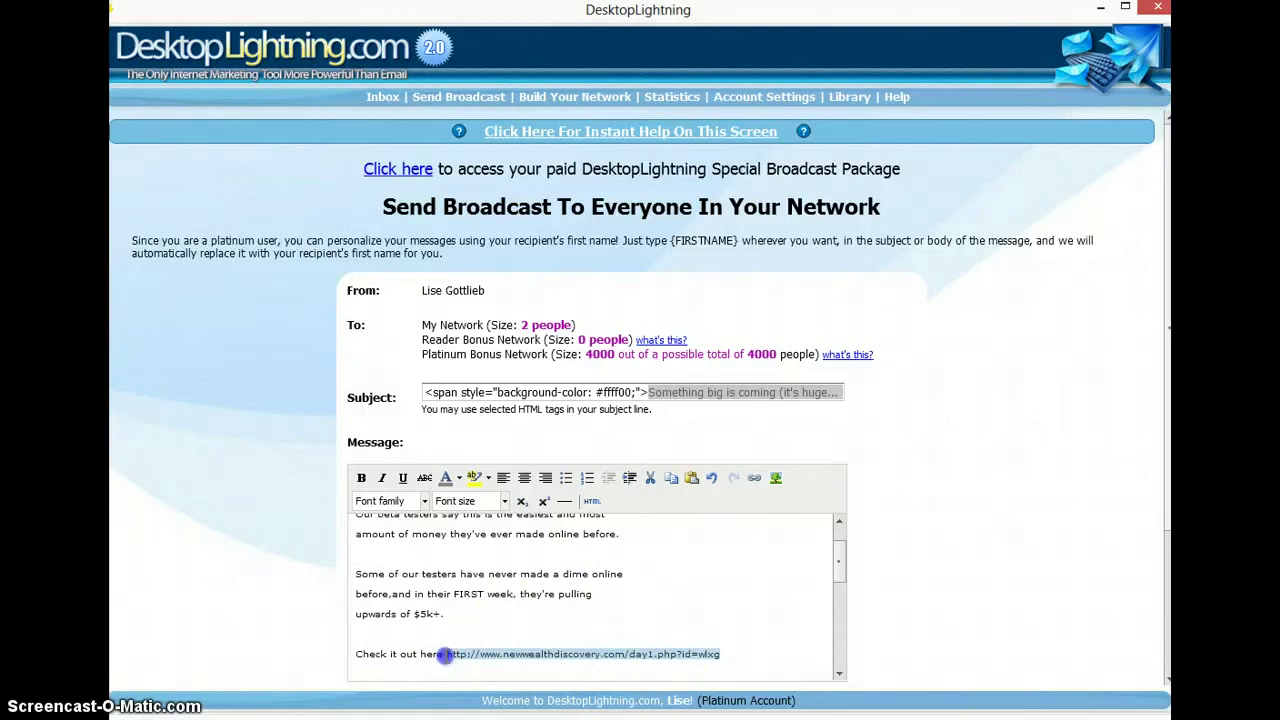
left_click(488, 657)
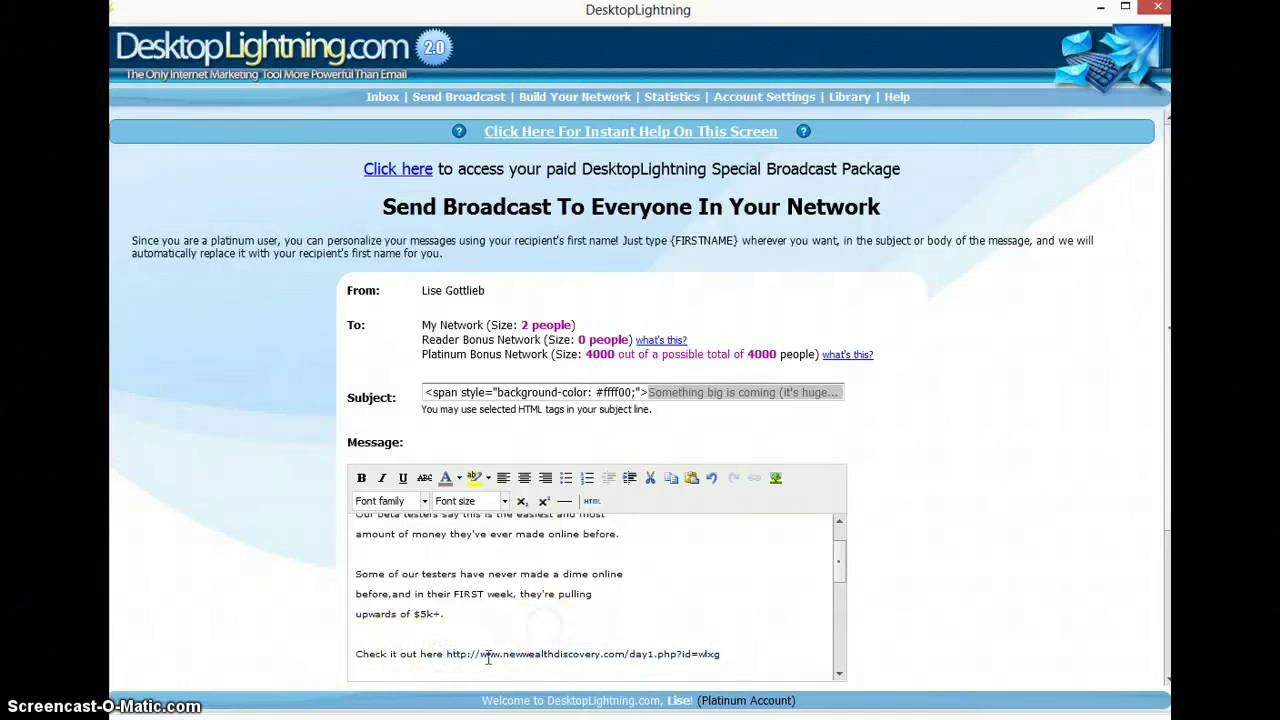
left_click(446, 654)
left_click_drag(518, 652, 748, 652)
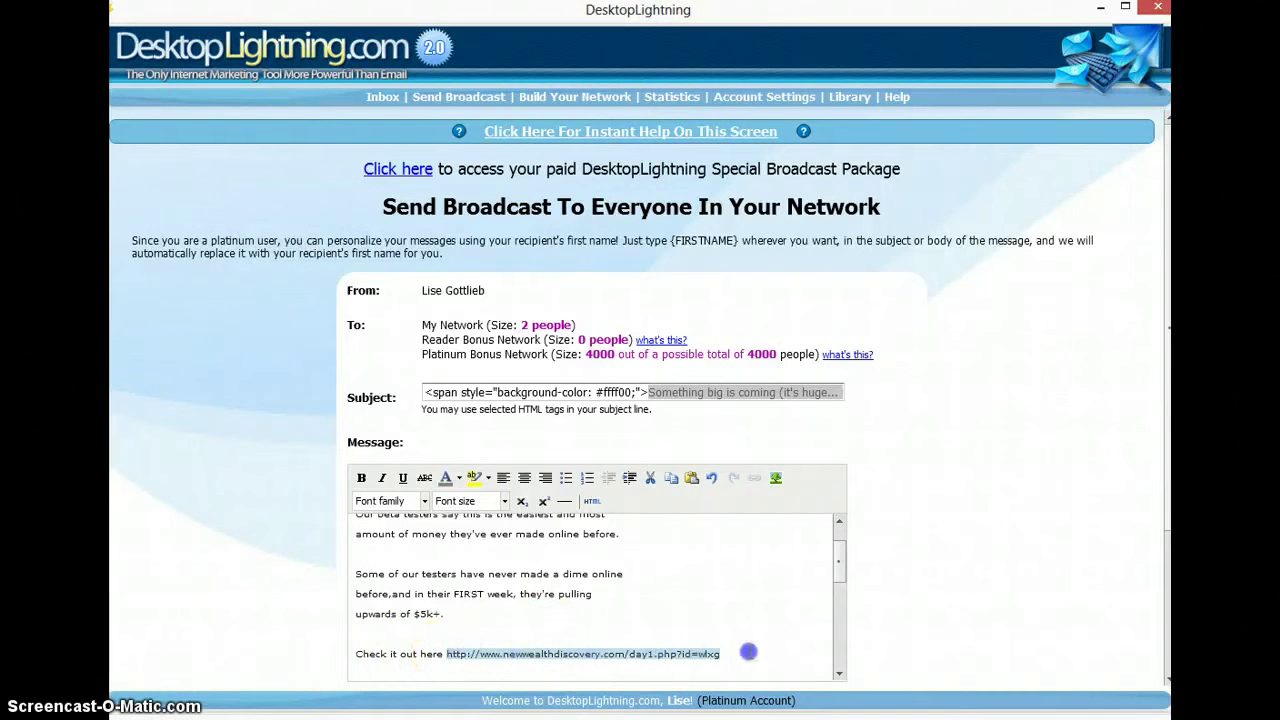
key("Delete")
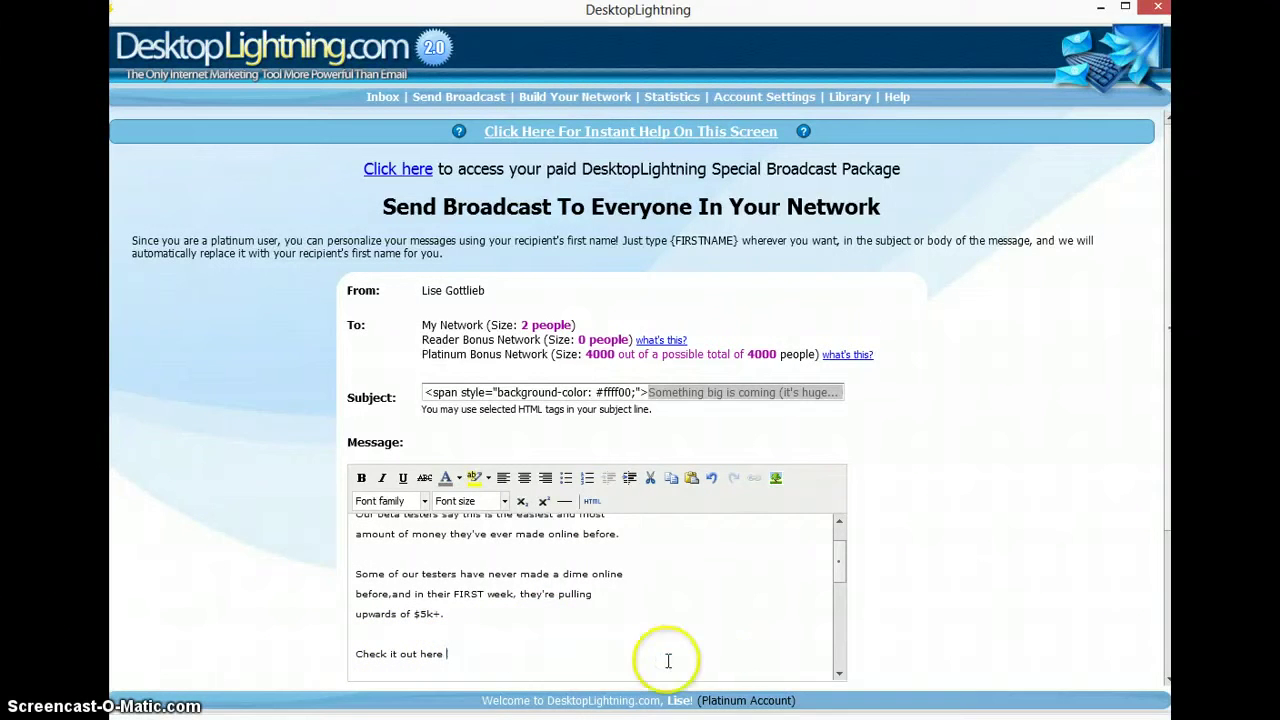
- Make 'Check it out here' a link to the video URL
left_click(448, 654)
left_click_drag(441, 653, 346, 651)
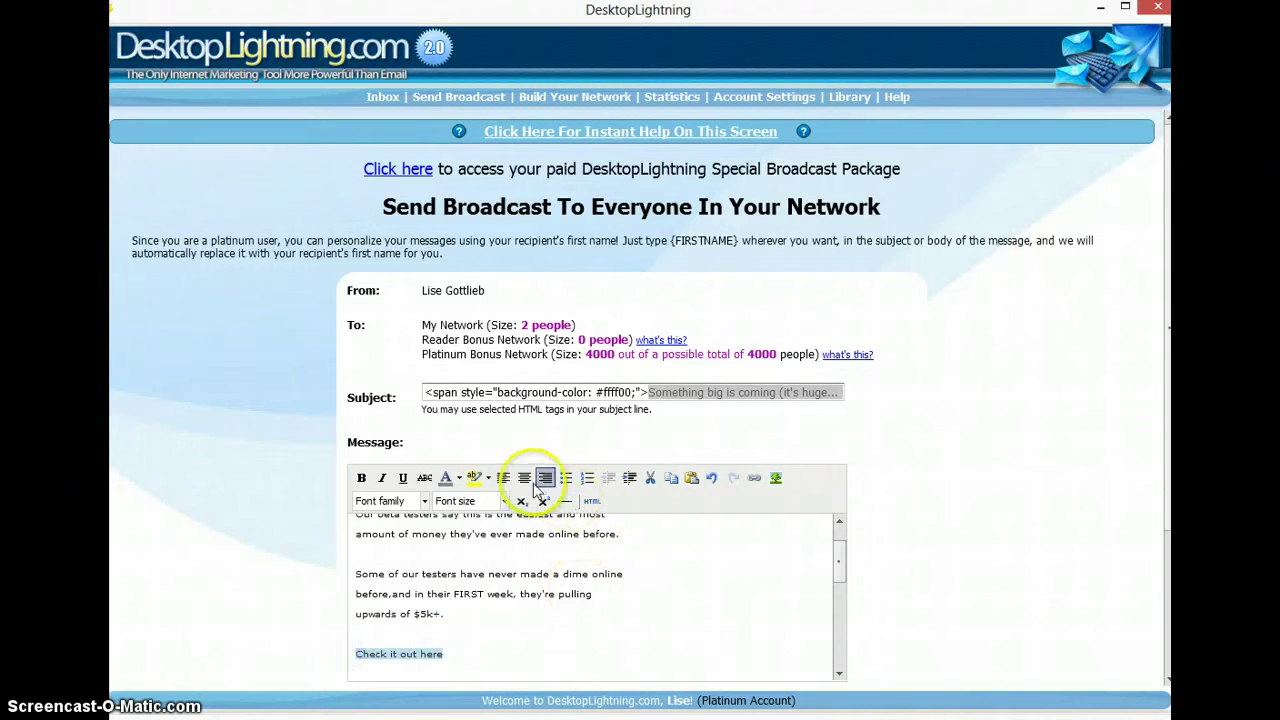
left_click(754, 477)
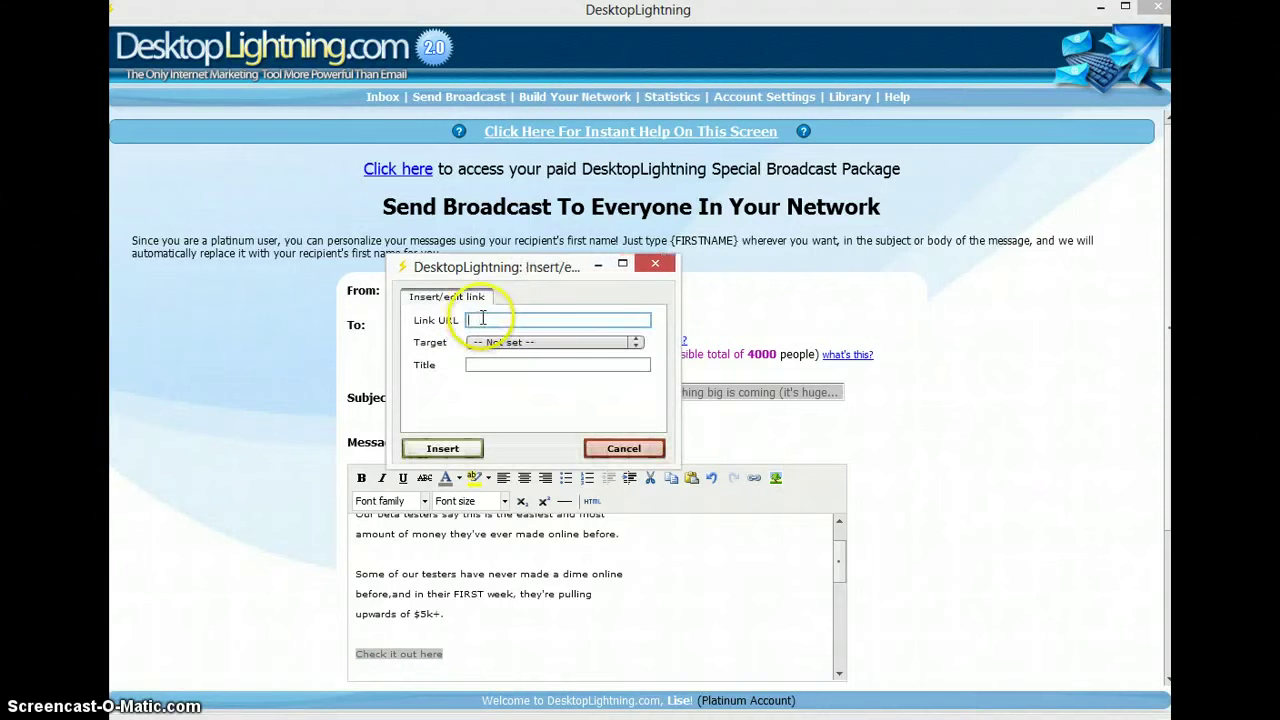
key("ctrl+v")
left_click(443, 448)
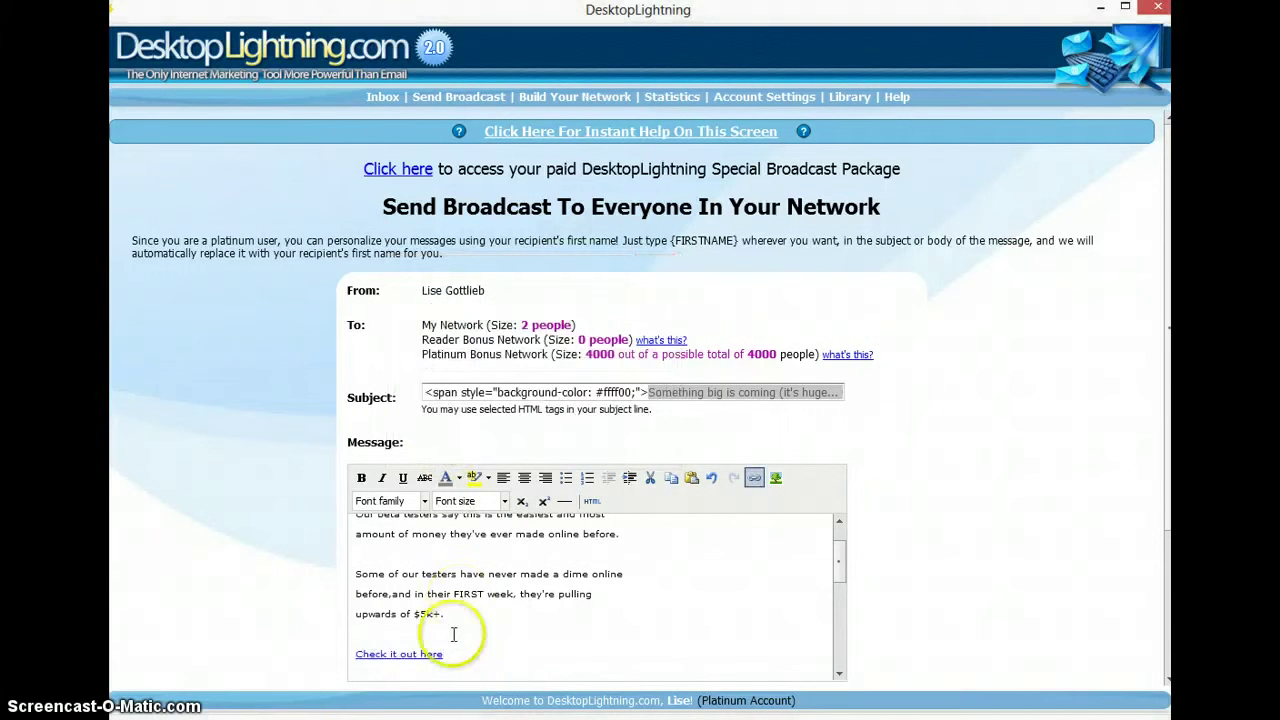
- Paste the video URL under the beta-testers paragraph, then remove it and its empty line
scroll(521, 646, "up", 2)
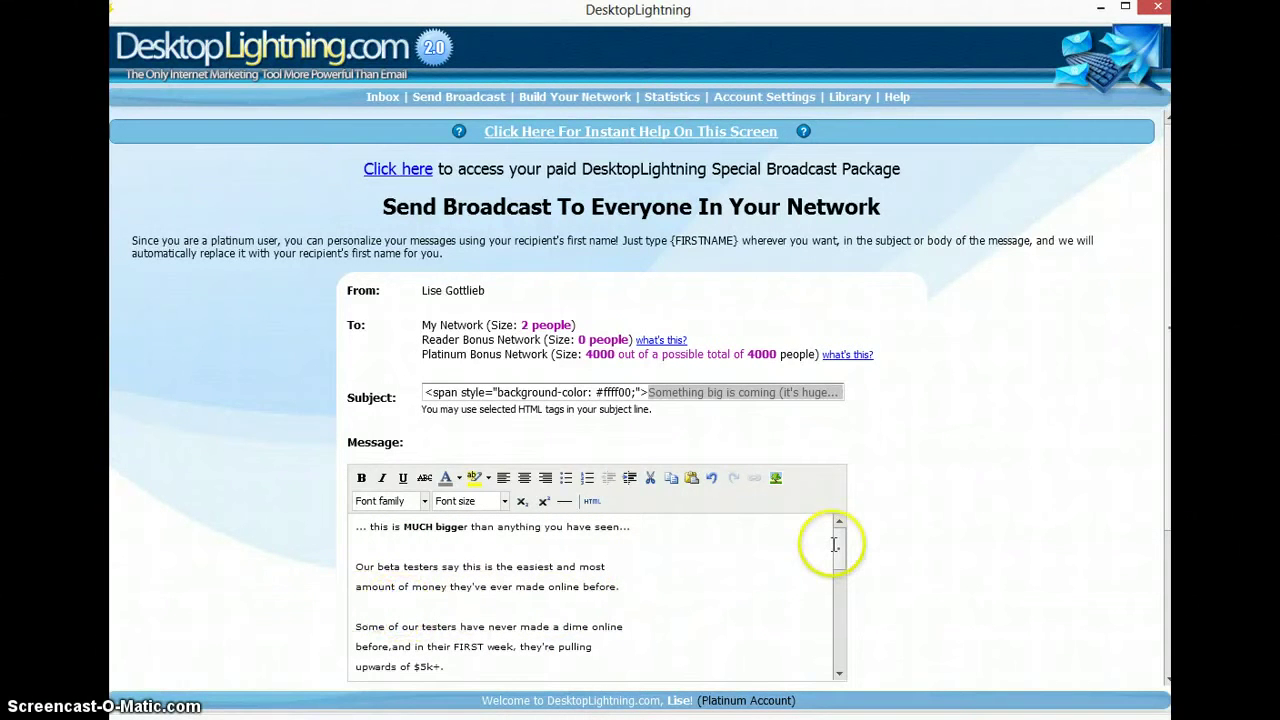
key("Return")
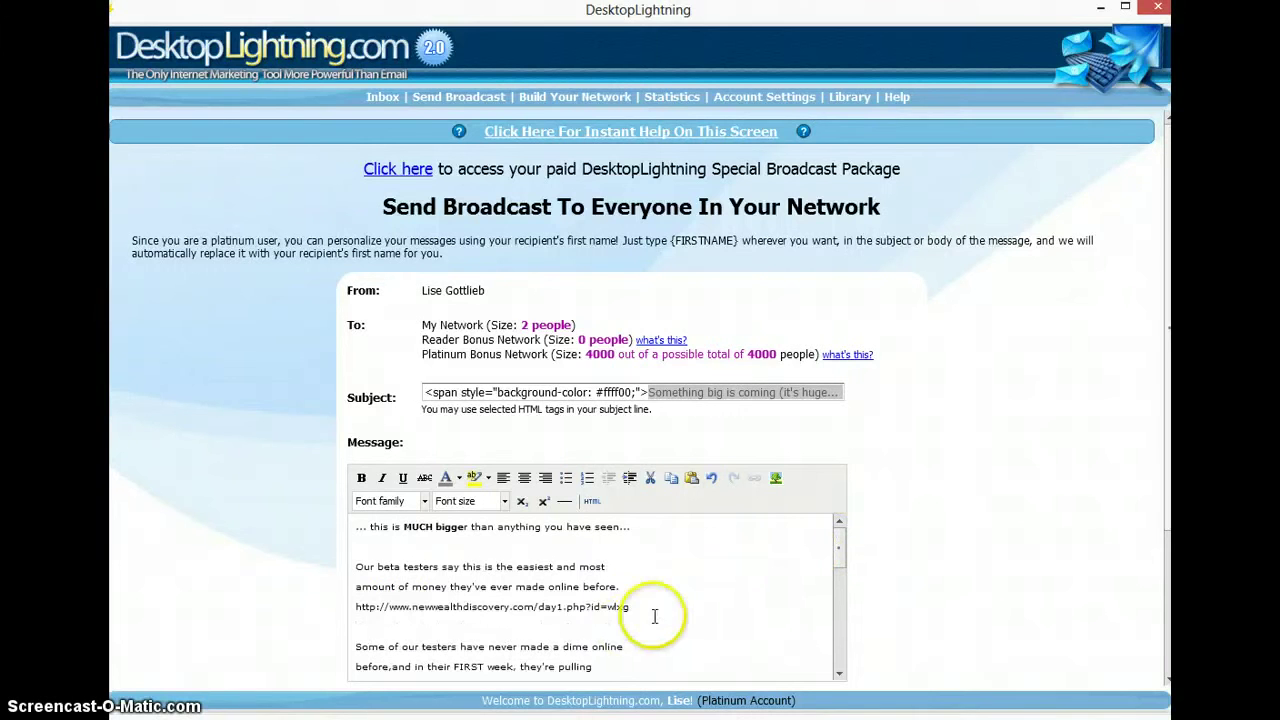
left_click_drag(630, 606, 323, 607)
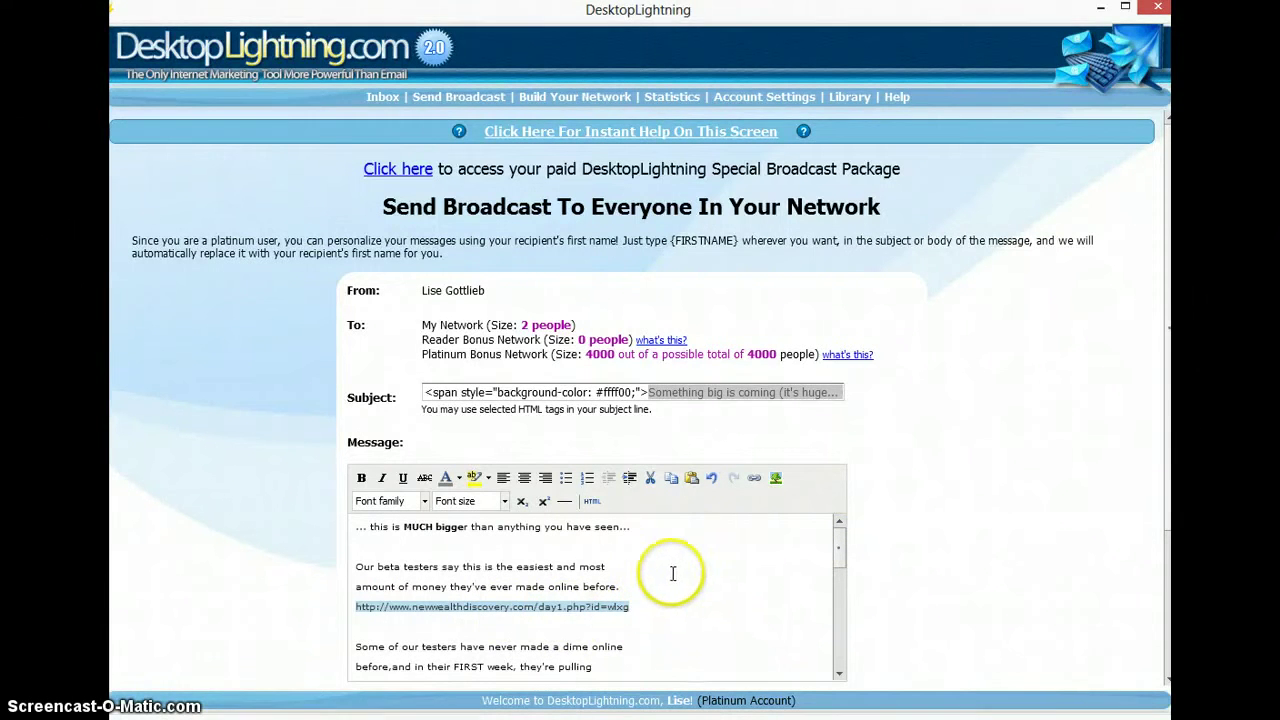
left_click(505, 565)
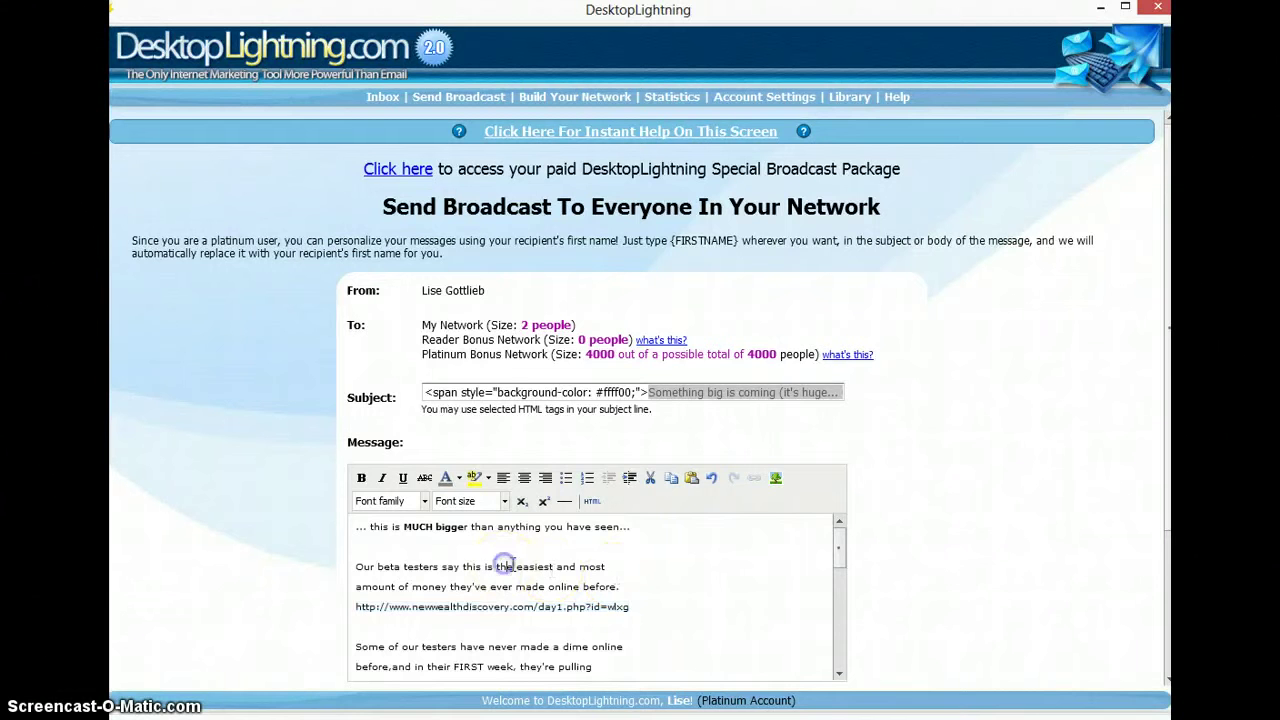
mouse_move(840, 531)
left_mouse_down()
mouse_move(838, 655)
mouse_move(840, 531)
left_mouse_up()
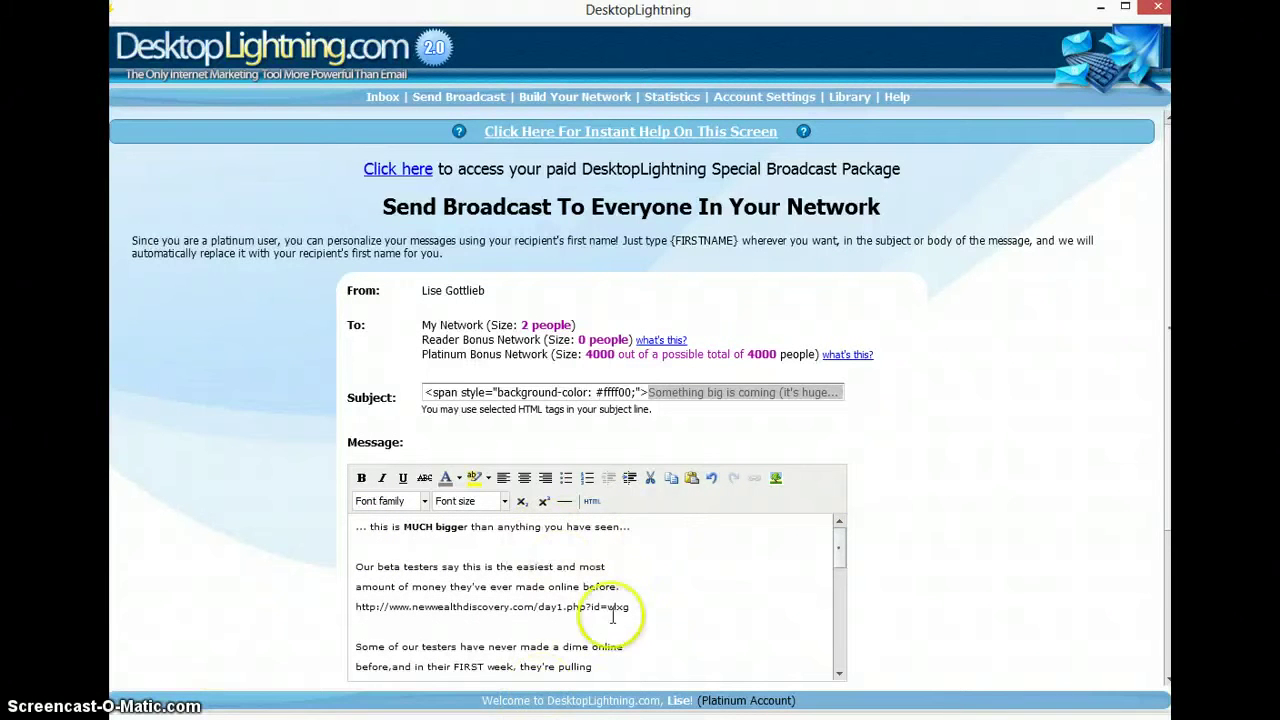
left_click(645, 606)
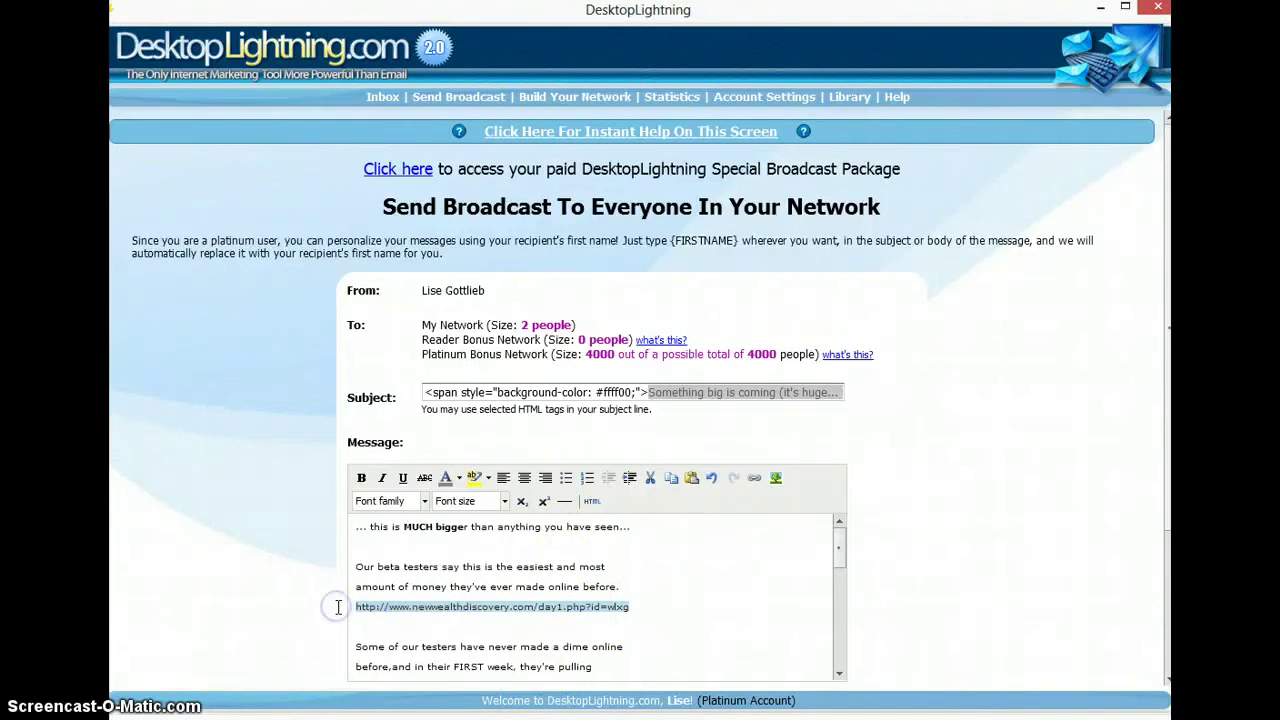
key("Delete")
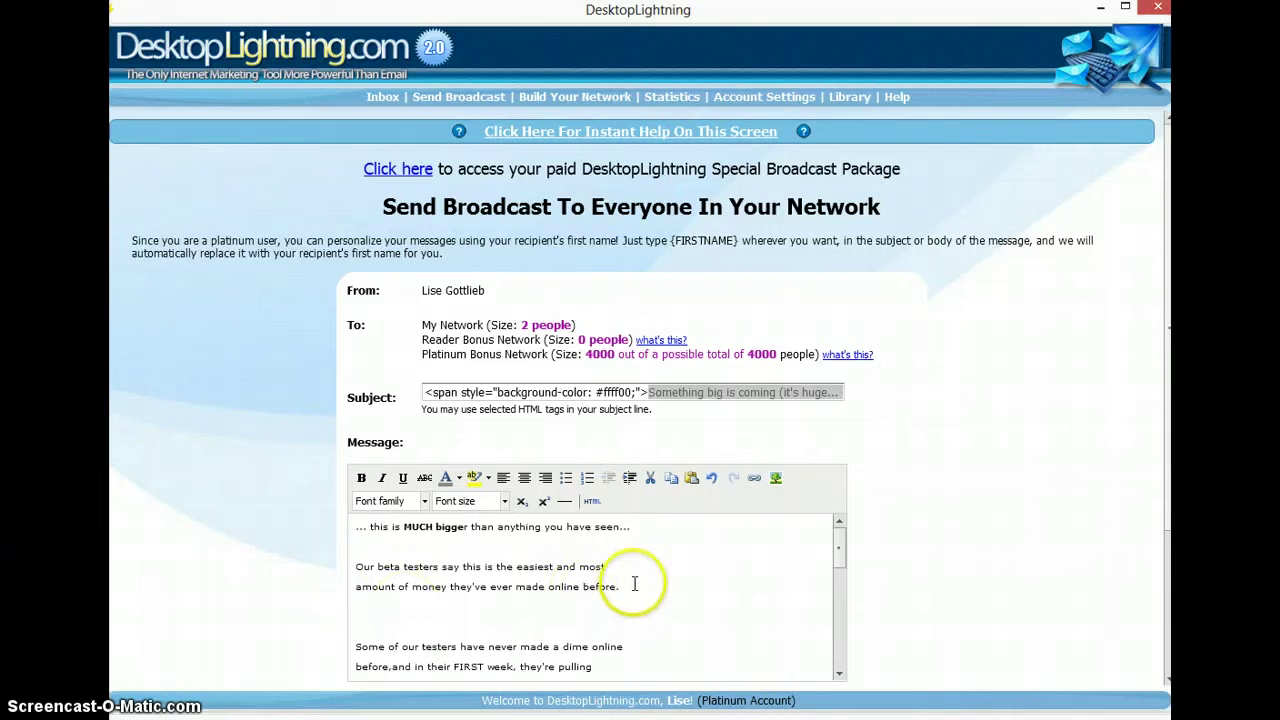
key("BackSpace")
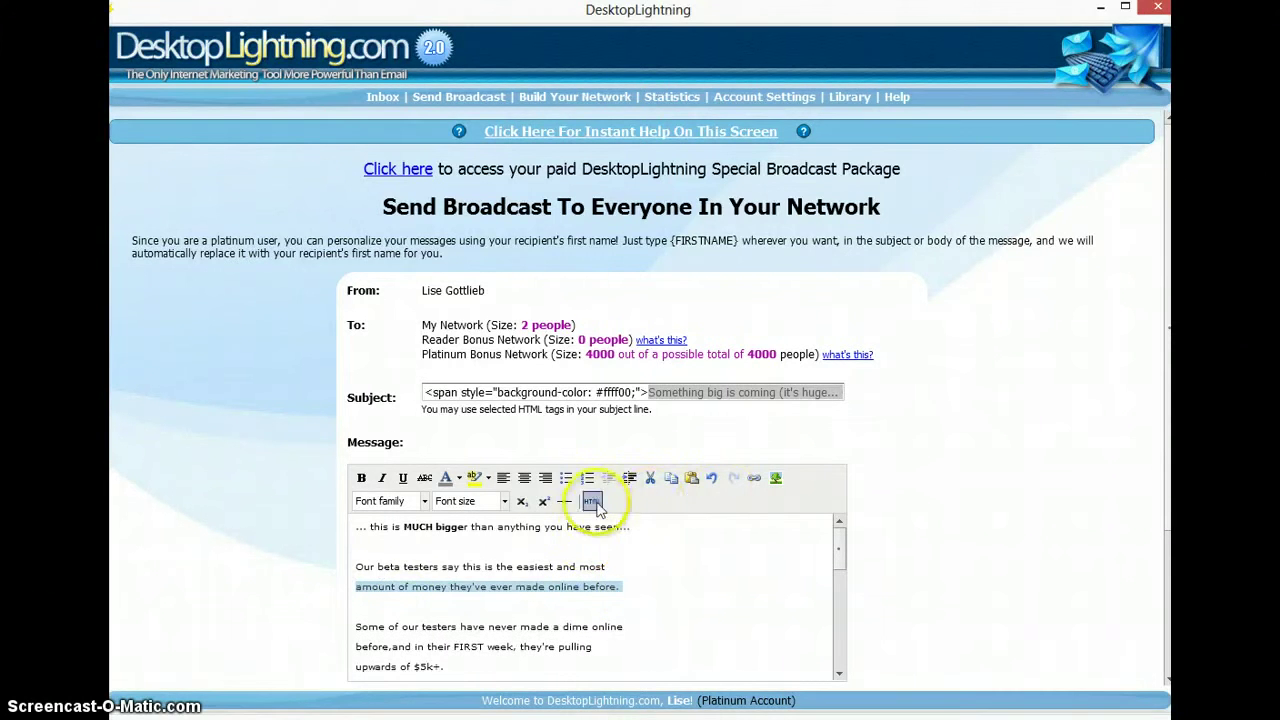
- Link the line 'amount of money they've ever made online before.' to the video URL
left_click(754, 478)
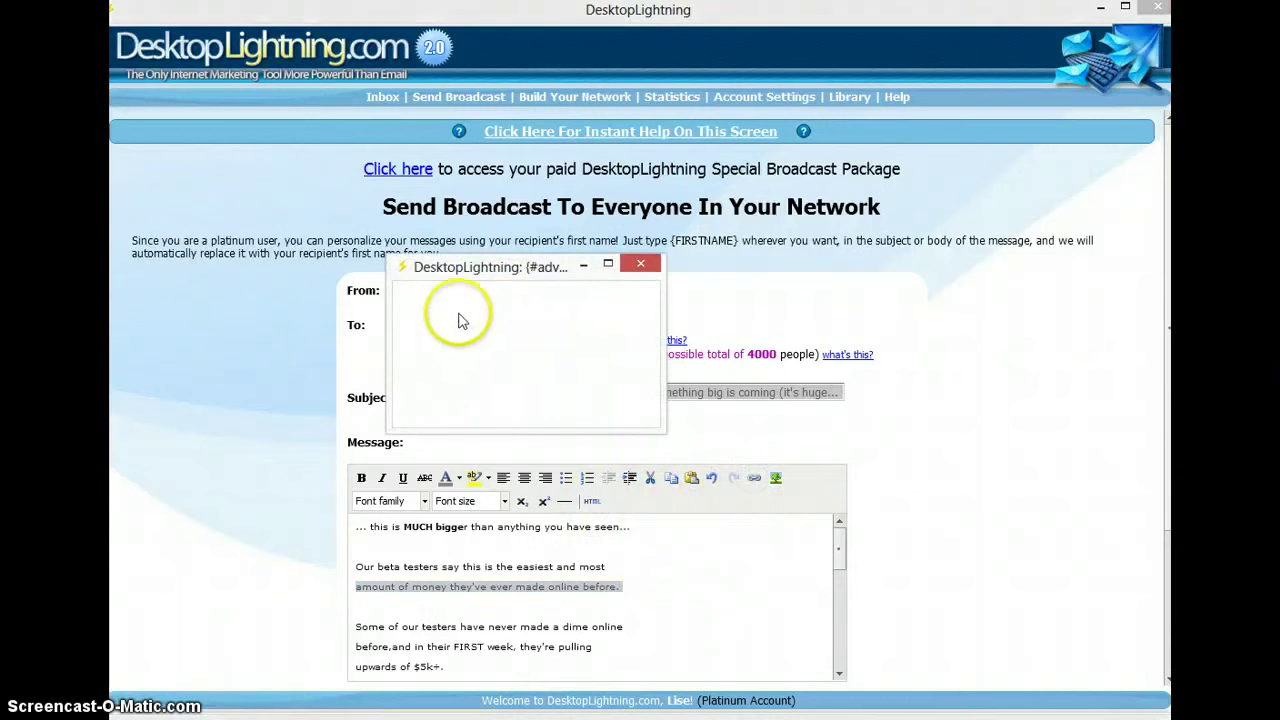
key("ctrl+v")
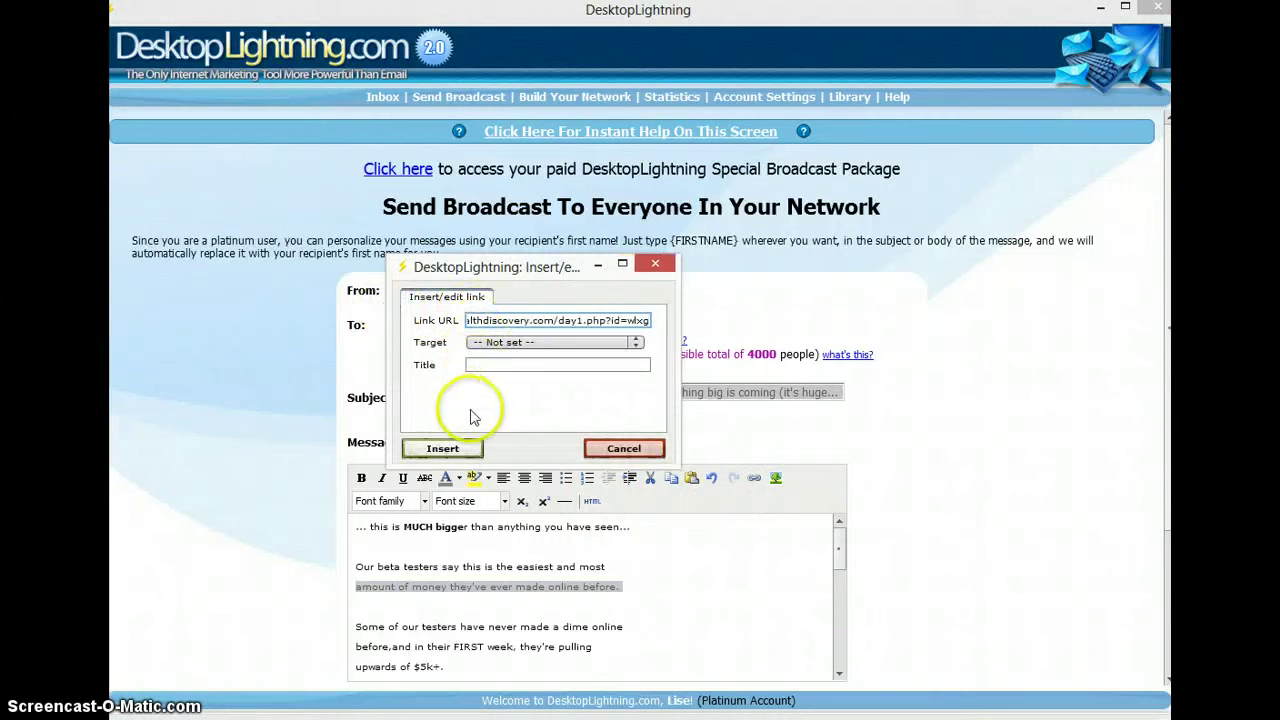
left_click(443, 449)
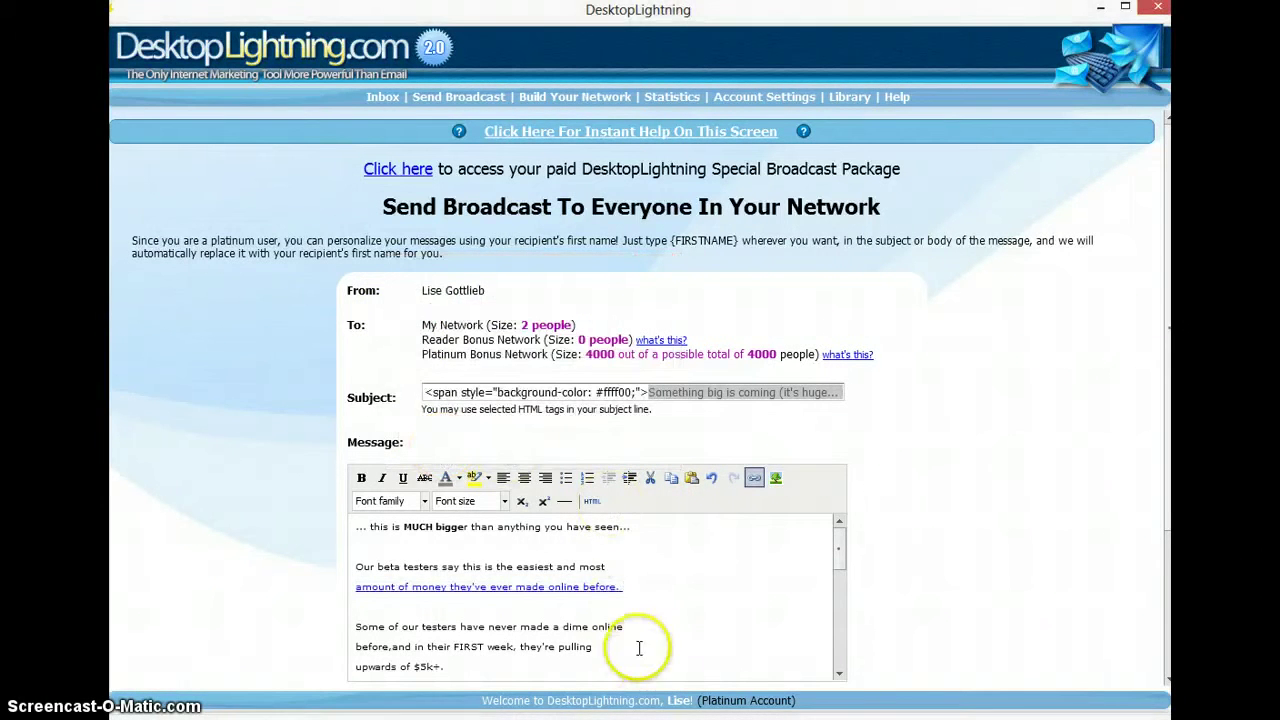